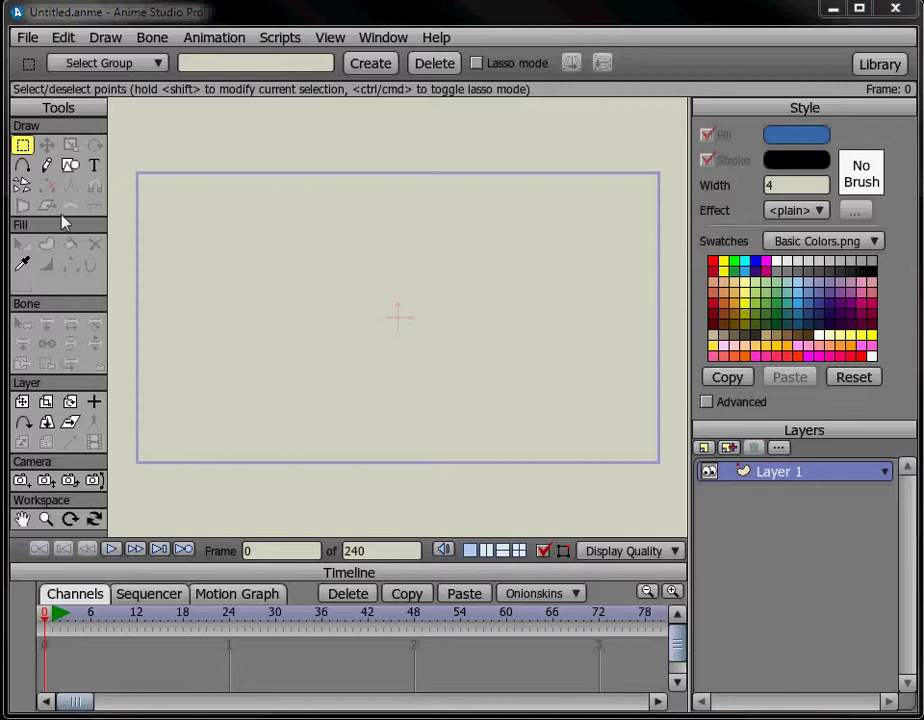
- Draw a rectangle across the middle of the canvas
{"action": "left_click", "coordinate": [70, 165]}
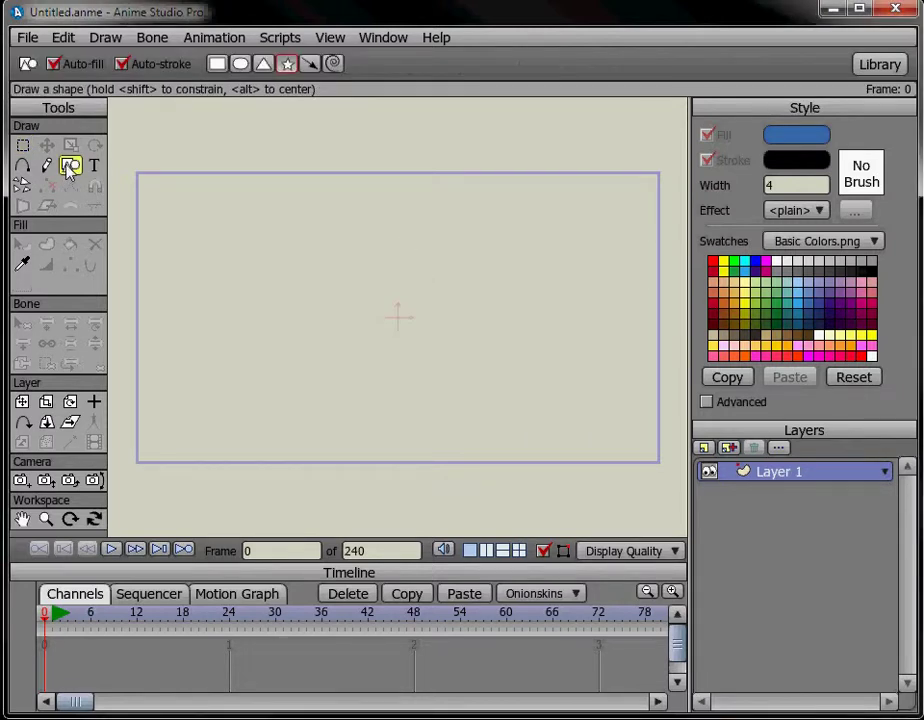
{"action": "left_click", "coordinate": [217, 64]}
{"action": "left_click_drag", "start_coordinate": [218, 222], "coordinate": [551, 415]}
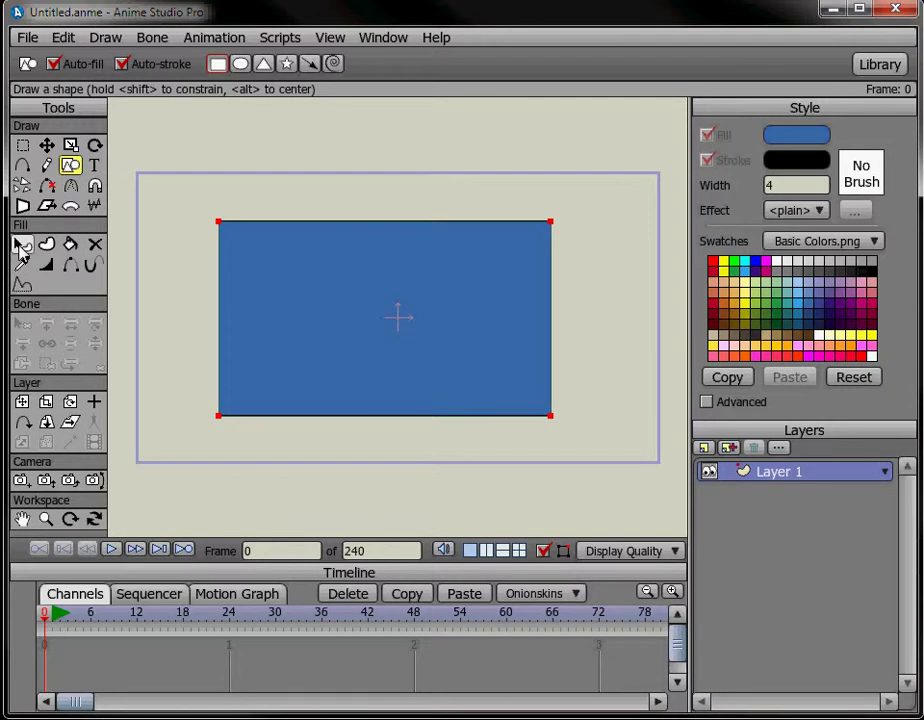
- Recolour the rectangle's fill to green, then deselect it
{"action": "left_click", "coordinate": [21, 245]}
{"action": "left_click", "coordinate": [366, 278]}
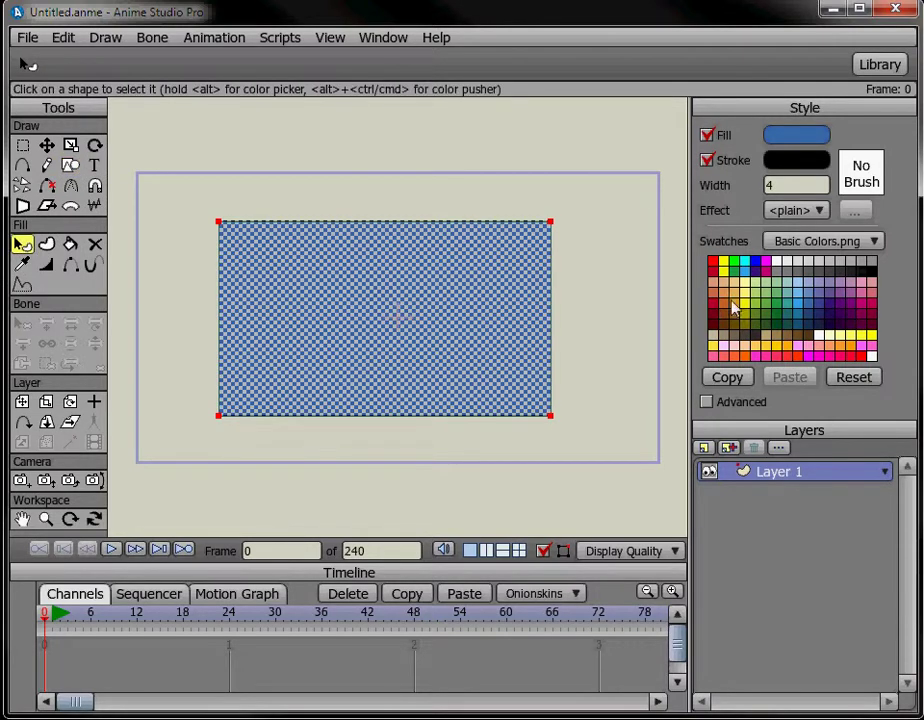
{"action": "left_click", "coordinate": [802, 298]}
{"action": "left_click", "coordinate": [800, 313]}
{"action": "left_click", "coordinate": [781, 315]}
{"action": "left_click", "coordinate": [336, 199]}
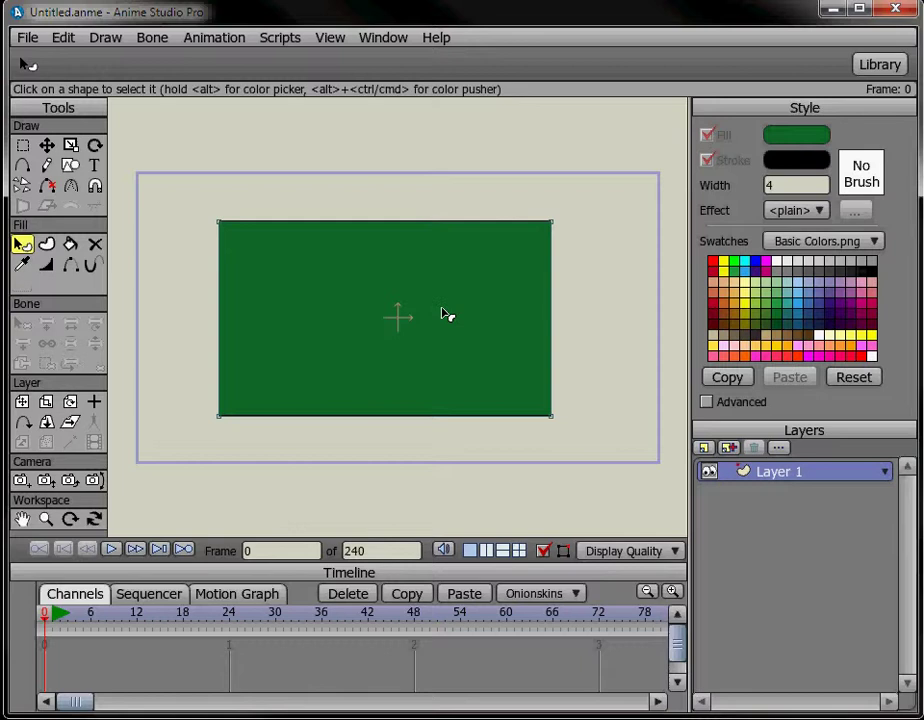
- Draw two stars inside the rectangle, one on the left and one on the right
{"action": "left_click", "coordinate": [70, 165]}
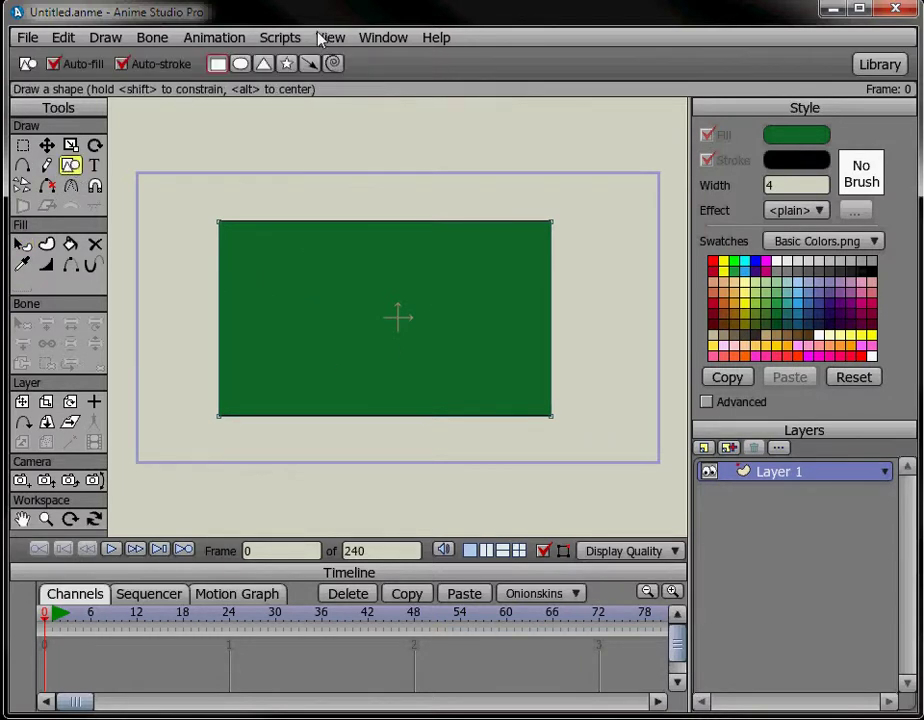
{"action": "left_click_drag", "start_coordinate": [250, 240], "coordinate": [372, 345]}
{"action": "left_click_drag", "start_coordinate": [396, 269], "coordinate": [534, 404]}
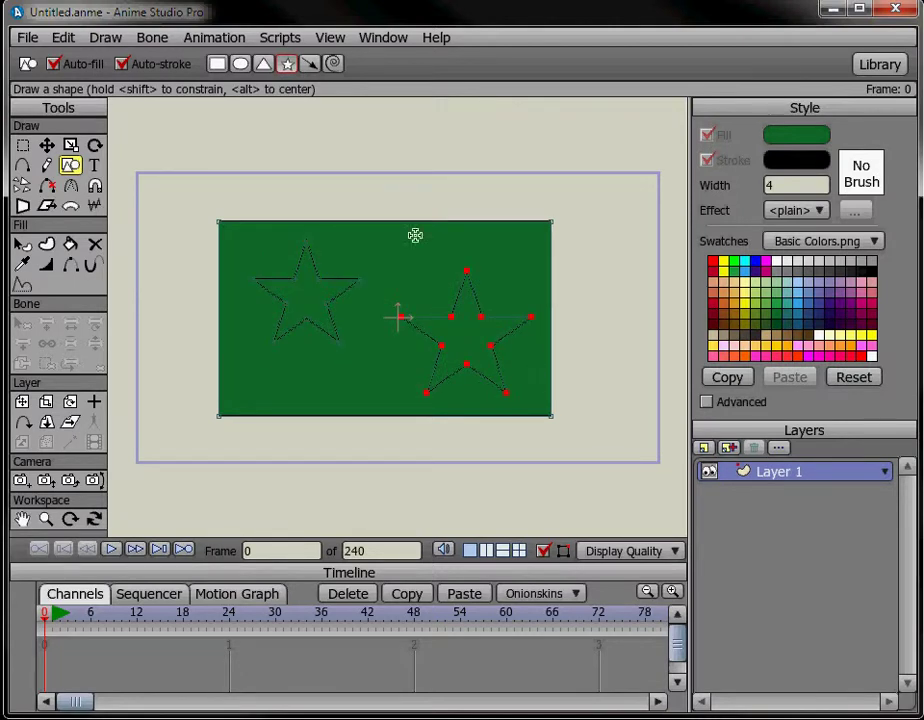
- Combine the rectangle and both star outlines into one filled shape with star-shaped holes
{"action": "left_click", "coordinate": [47, 245]}
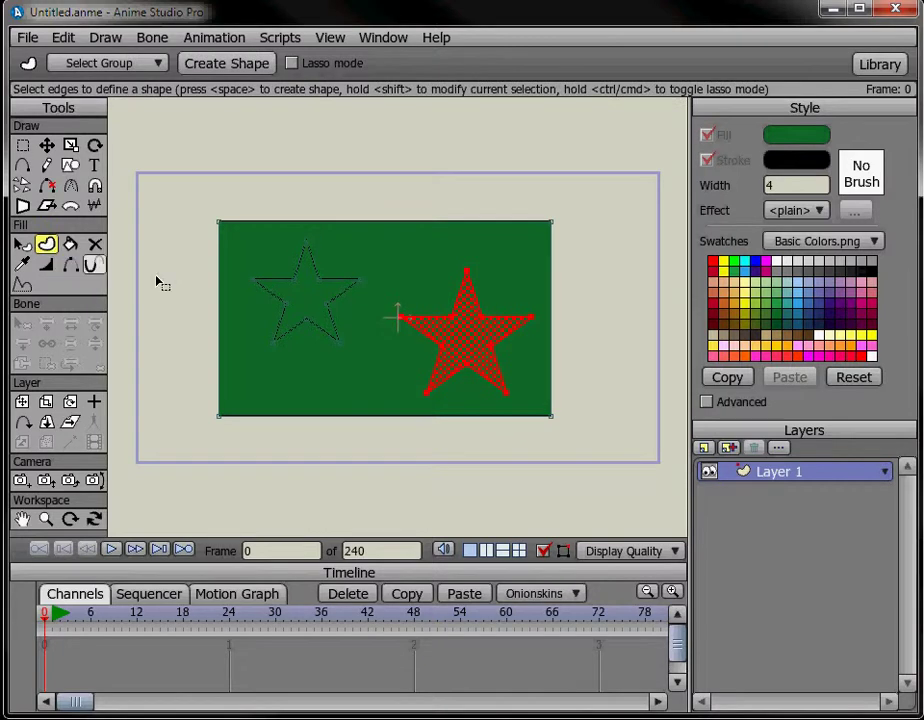
{"action": "mouse_move", "coordinate": [597, 190]}
{"action": "left_mouse_down"}
{"action": "mouse_move", "coordinate": [283, 425]}
{"action": "mouse_move", "coordinate": [171, 460]}
{"action": "mouse_move", "coordinate": [220, 416]}
{"action": "left_mouse_up"}
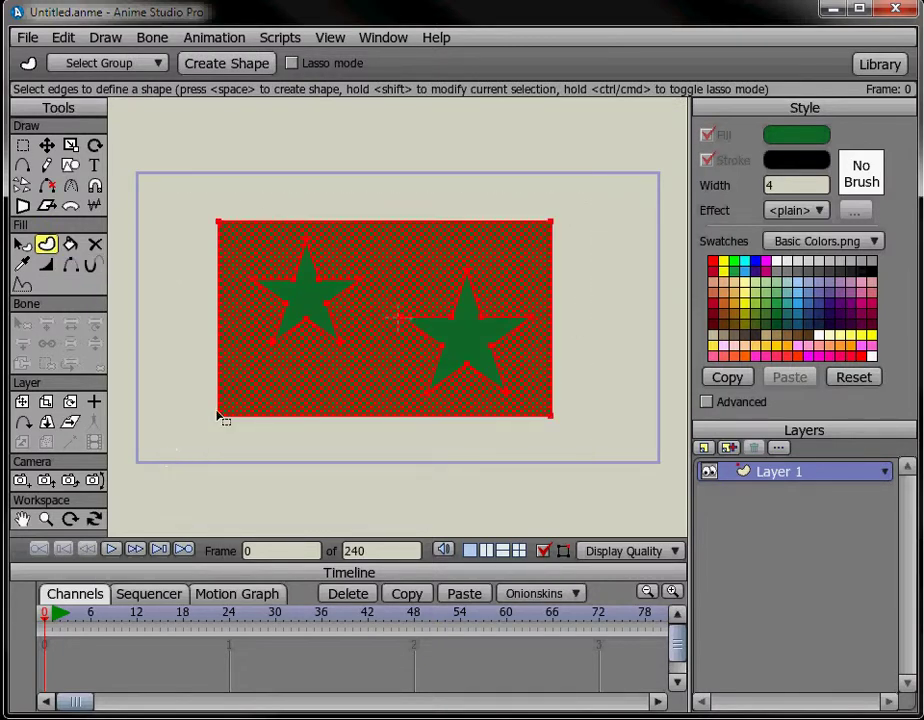
{"action": "left_click", "coordinate": [233, 66]}
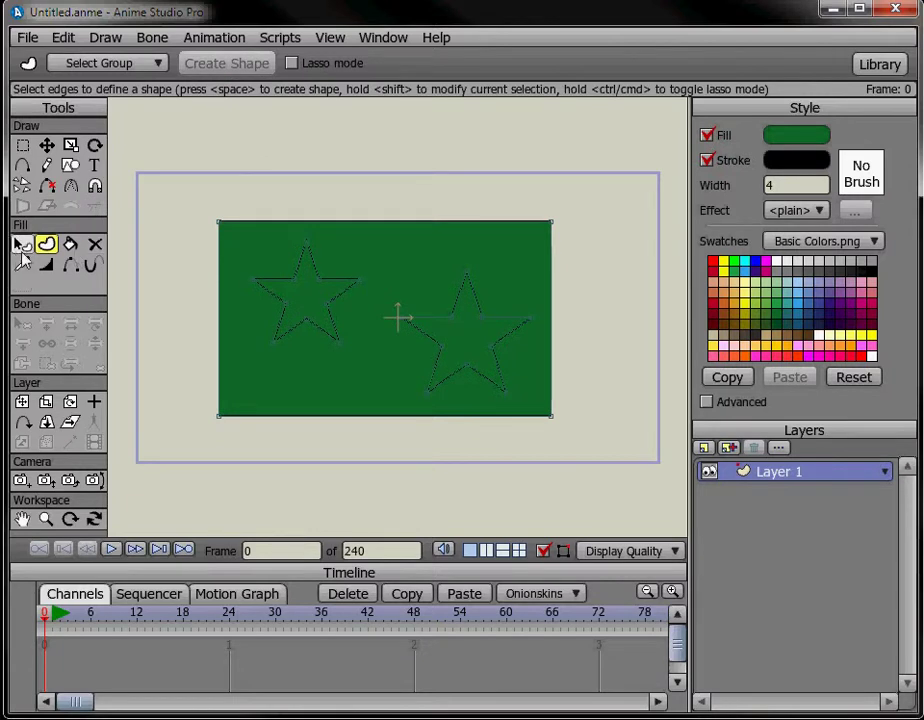
{"action": "left_click", "coordinate": [21, 248]}
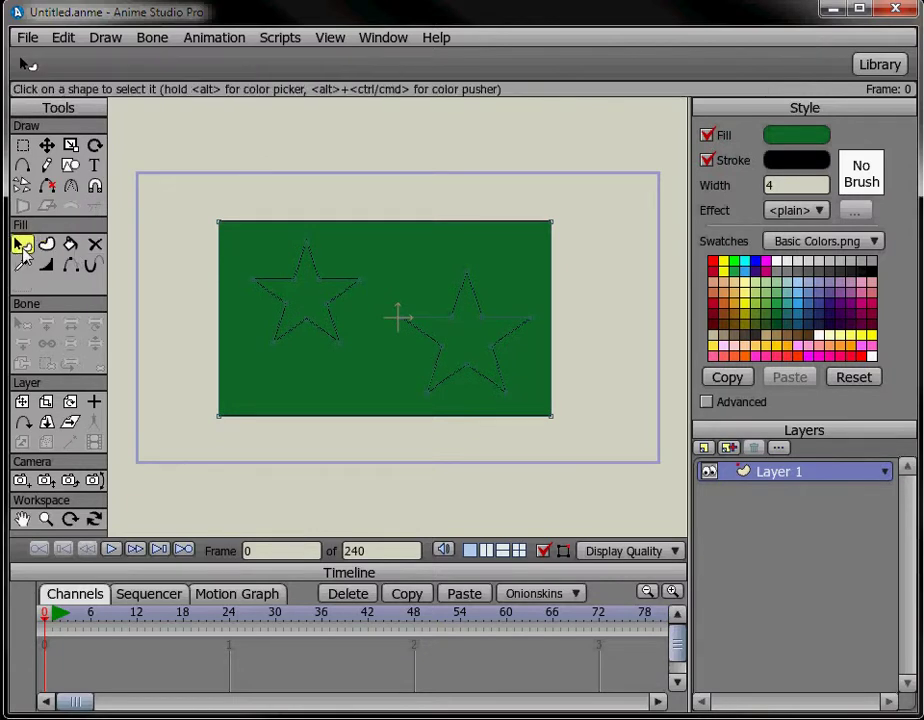
{"action": "left_click", "coordinate": [472, 348]}
{"action": "left_click", "coordinate": [472, 348]}
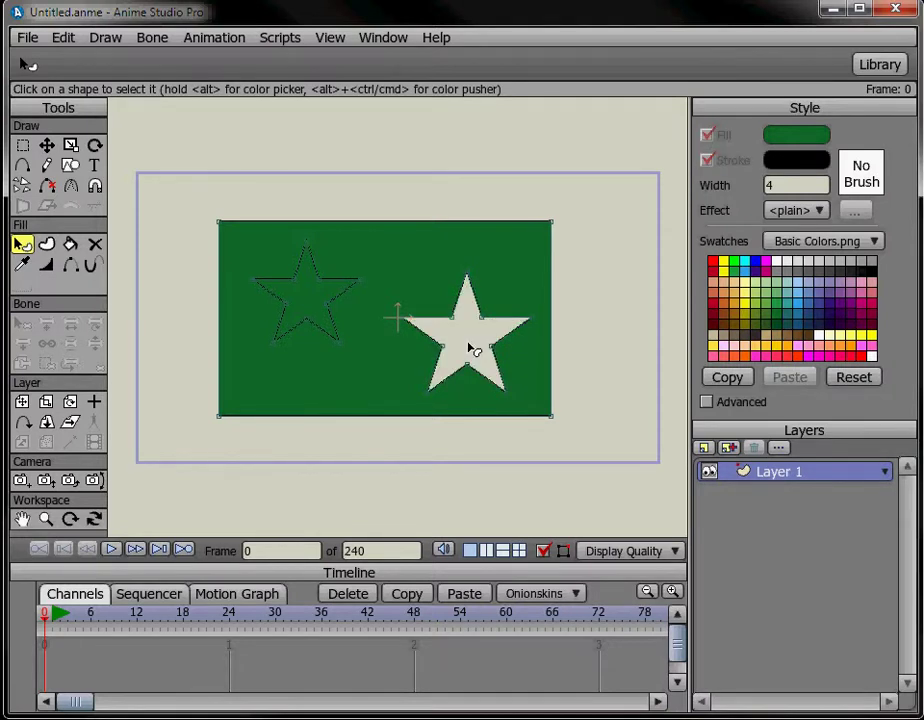
{"action": "left_click", "coordinate": [309, 306]}
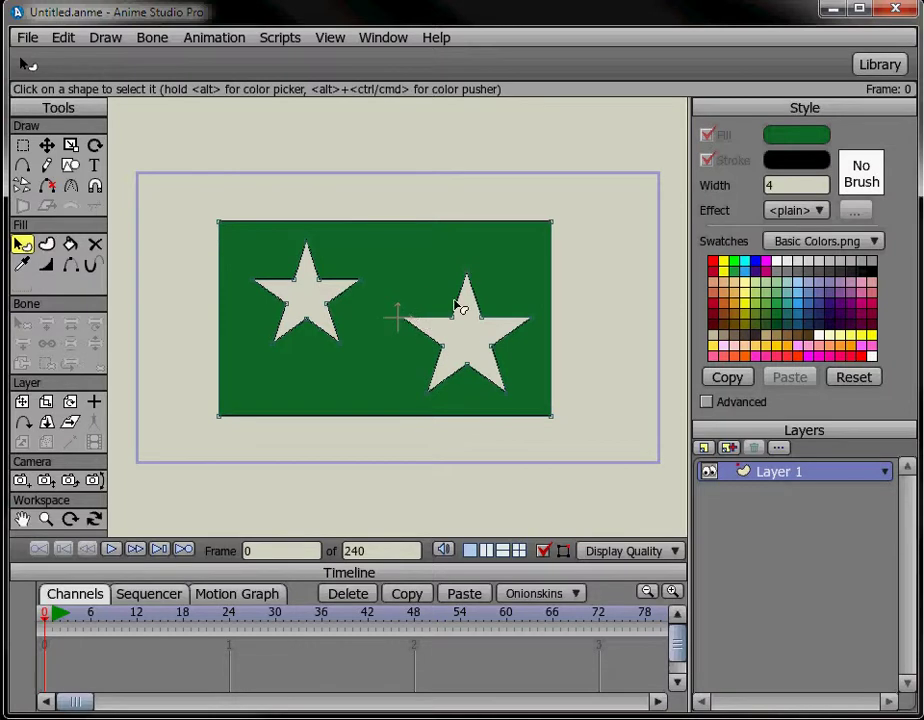
- Shift the rectangle and its stars to the left
{"action": "left_click", "coordinate": [46, 145]}
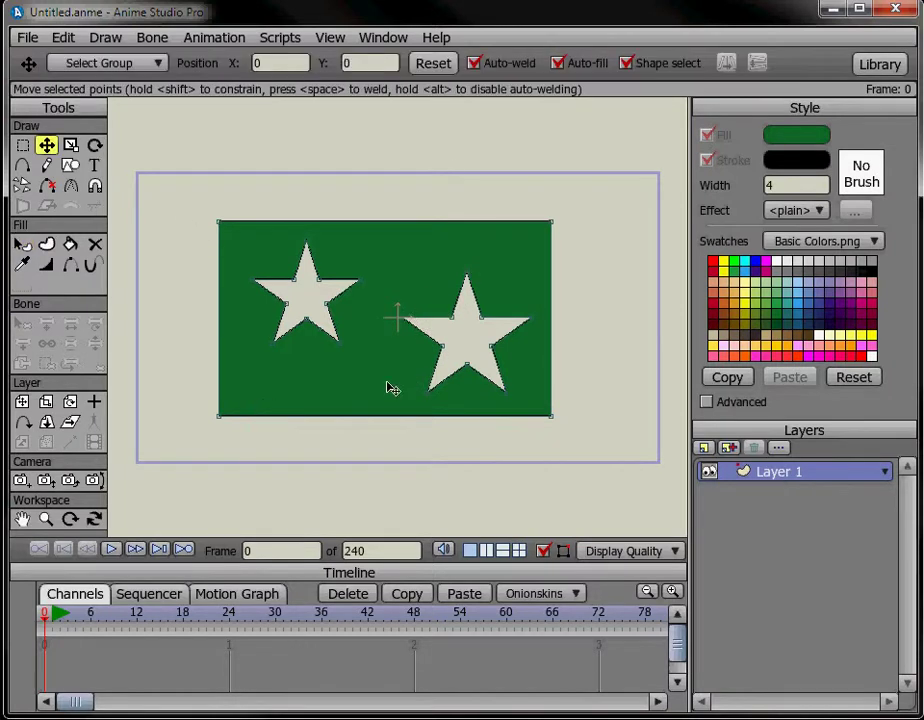
{"action": "key", "text": "ctrl+a"}
{"action": "left_click_drag", "start_coordinate": [391, 389], "coordinate": [338, 374]}
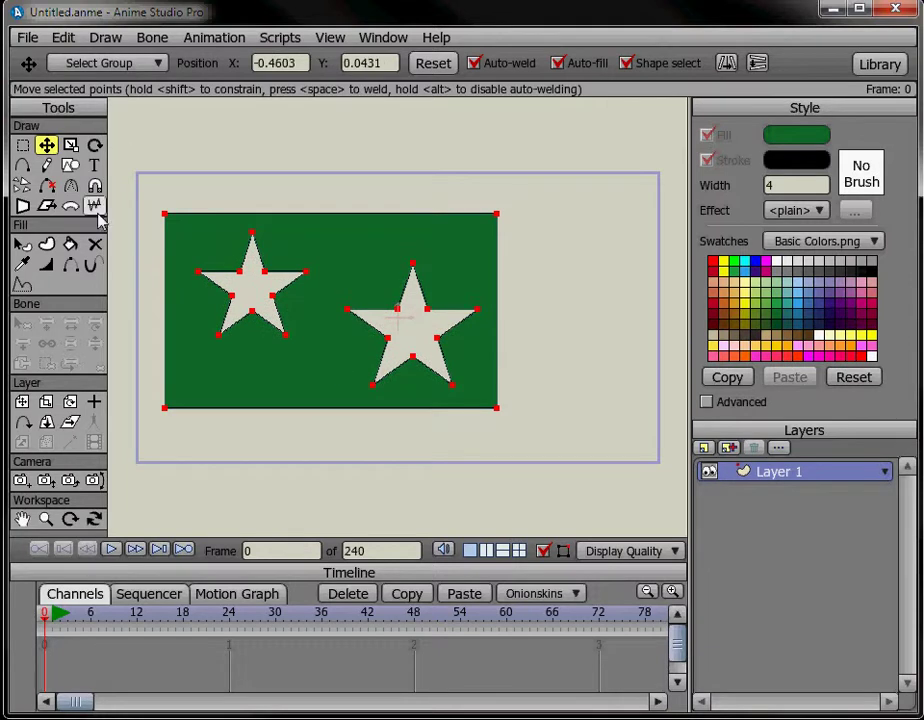
- Draw a blue star and move it over the right star
{"action": "left_click", "coordinate": [70, 165]}
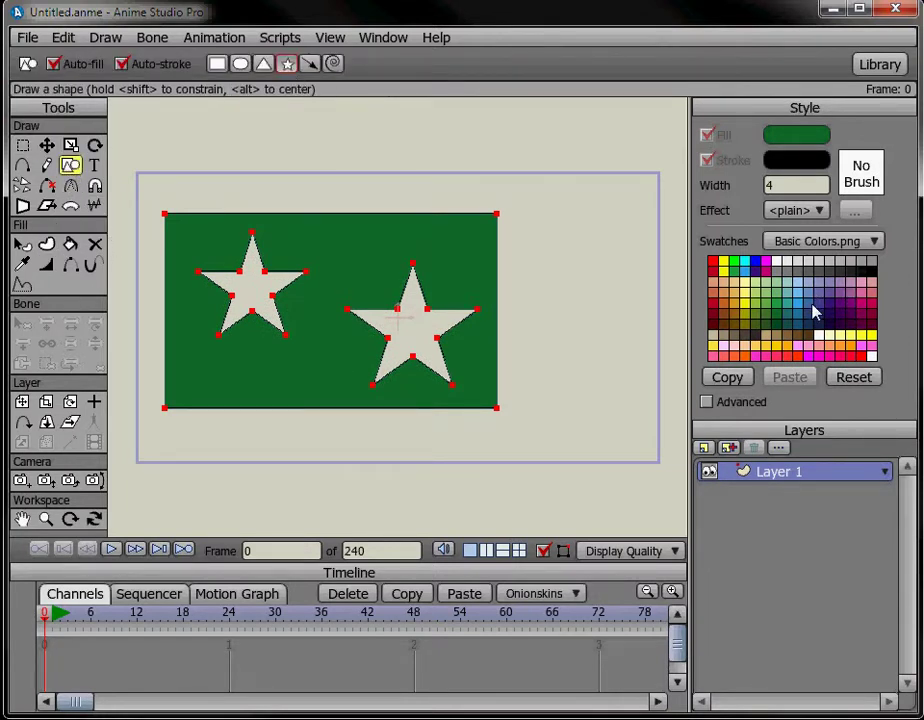
{"action": "left_click", "coordinate": [814, 311]}
{"action": "left_click_drag", "start_coordinate": [529, 230], "coordinate": [670, 366]}
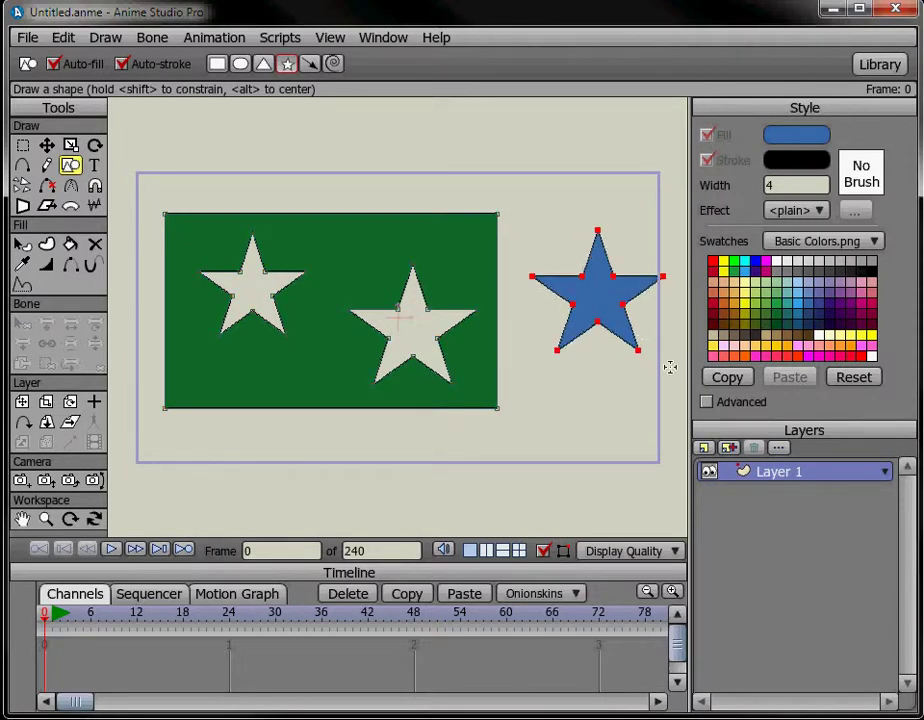
{"action": "left_click", "coordinate": [47, 145]}
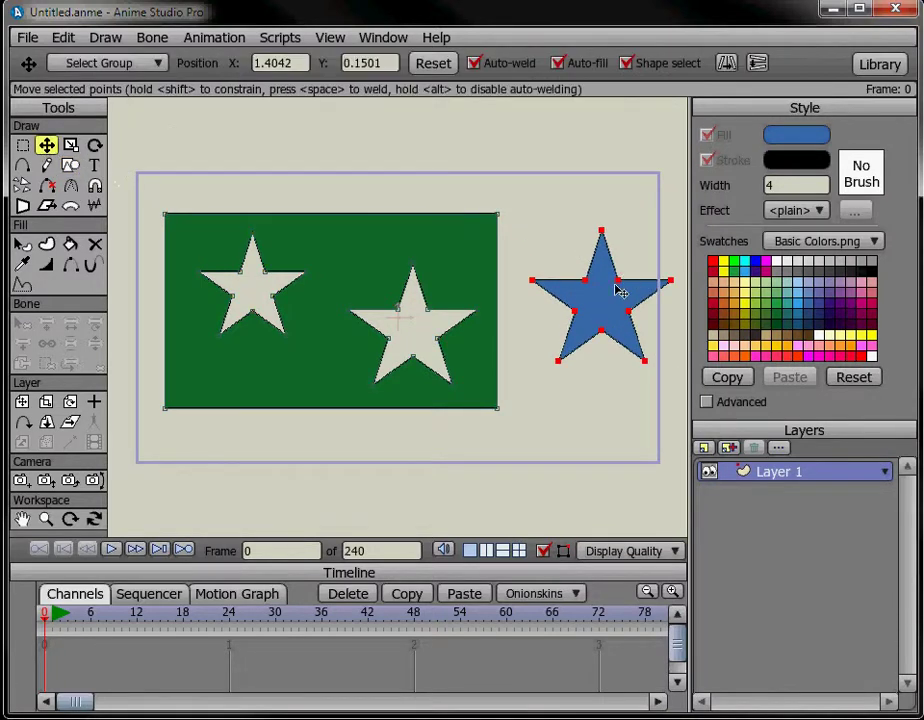
{"action": "left_click_drag", "start_coordinate": [617, 289], "coordinate": [470, 328]}
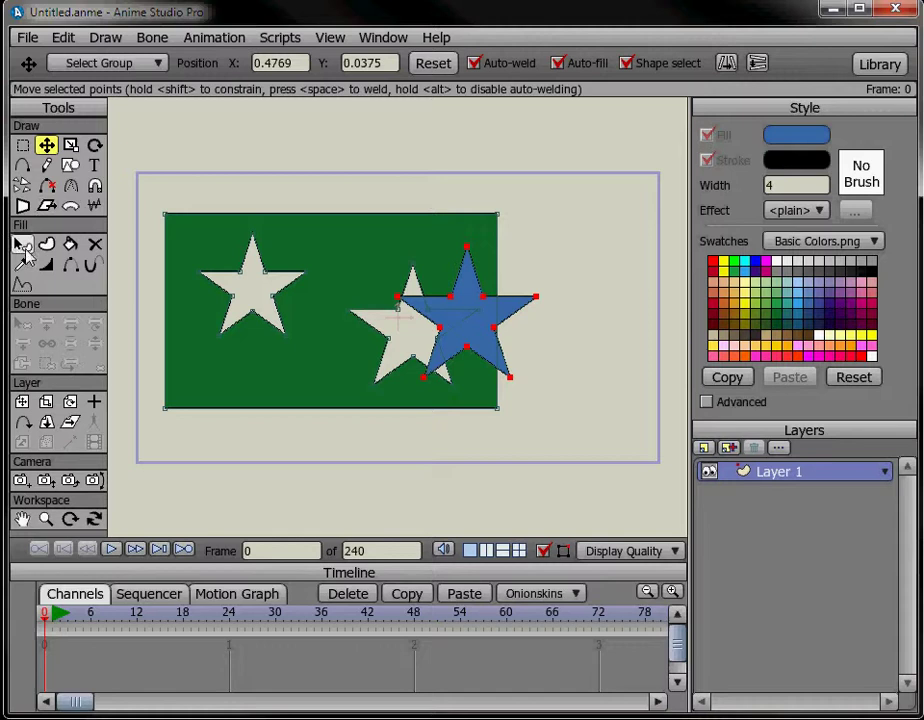
- Send the blue star's fill behind the green rectangle
{"action": "left_click", "coordinate": [20, 246]}
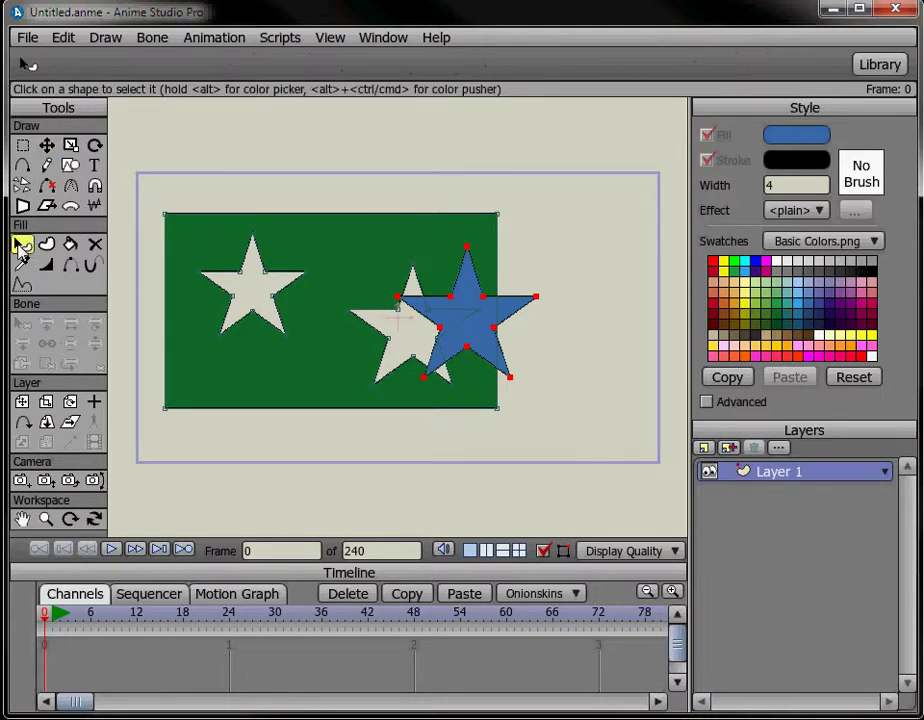
{"action": "left_click", "coordinate": [468, 320]}
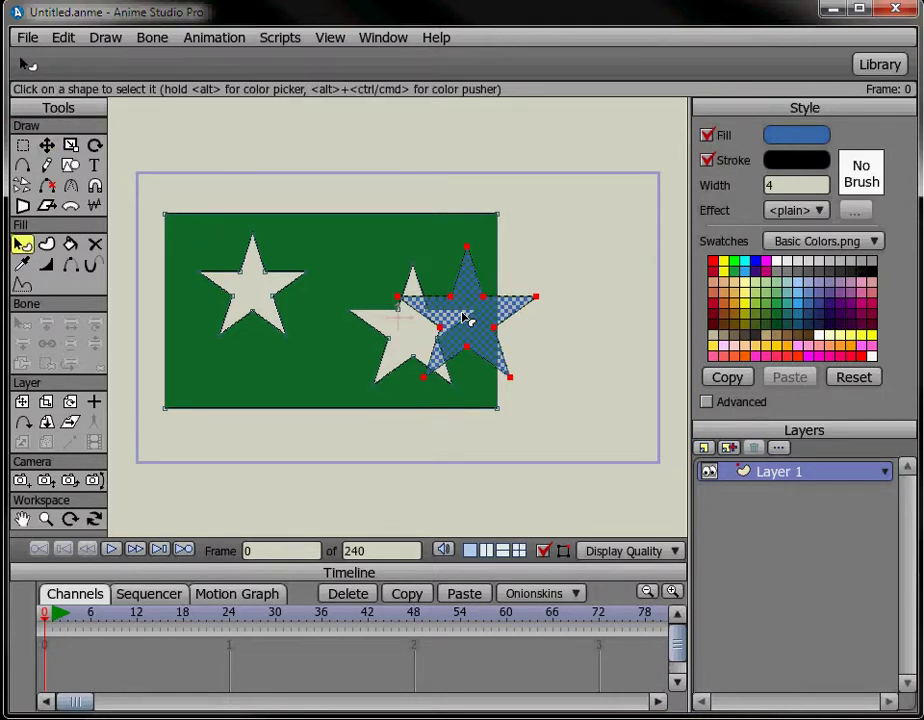
{"action": "key", "text": "Down"}
{"action": "left_click", "coordinate": [47, 146]}
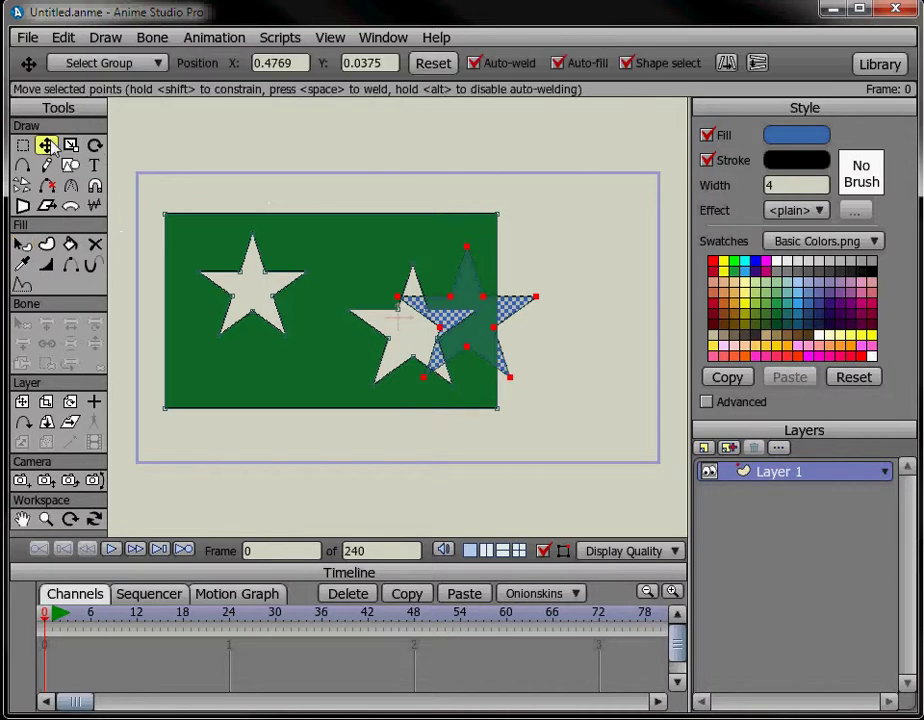
- Reposition the blue star at the lower right and move the green rectangle right
{"action": "left_click", "coordinate": [474, 162]}
{"action": "key", "text": "ctrl+a"}
{"action": "left_click_drag", "start_coordinate": [351, 253], "coordinate": [293, 279]}
{"action": "left_click_drag", "start_coordinate": [477, 330], "coordinate": [658, 416]}
{"action": "left_click_drag", "start_coordinate": [297, 309], "coordinate": [364, 267]}
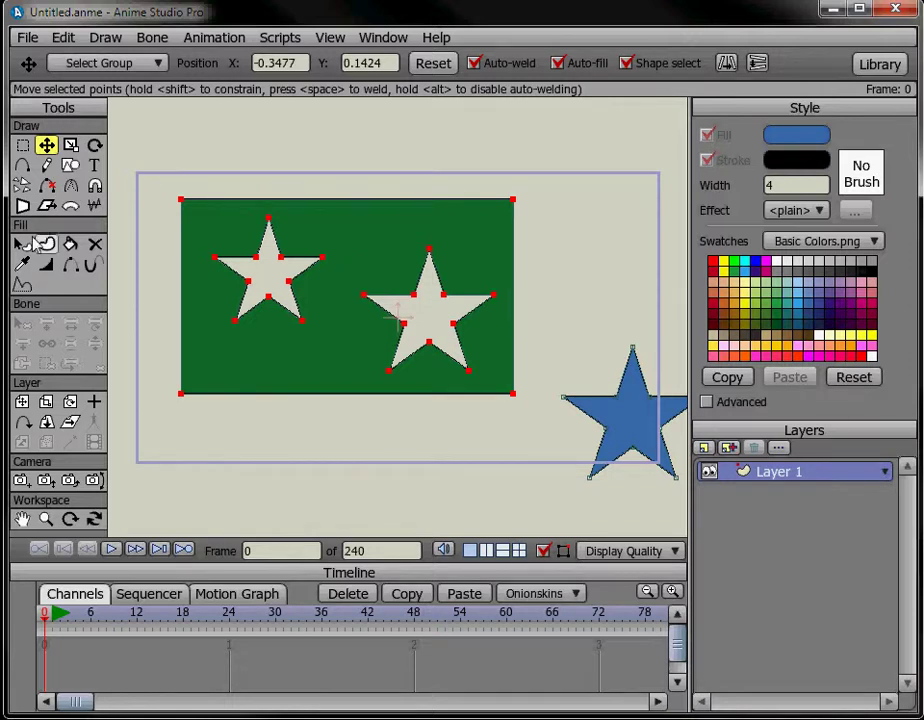
- Draw a small blue star at the rectangle's top edge, then delete it
{"action": "left_click", "coordinate": [70, 165]}
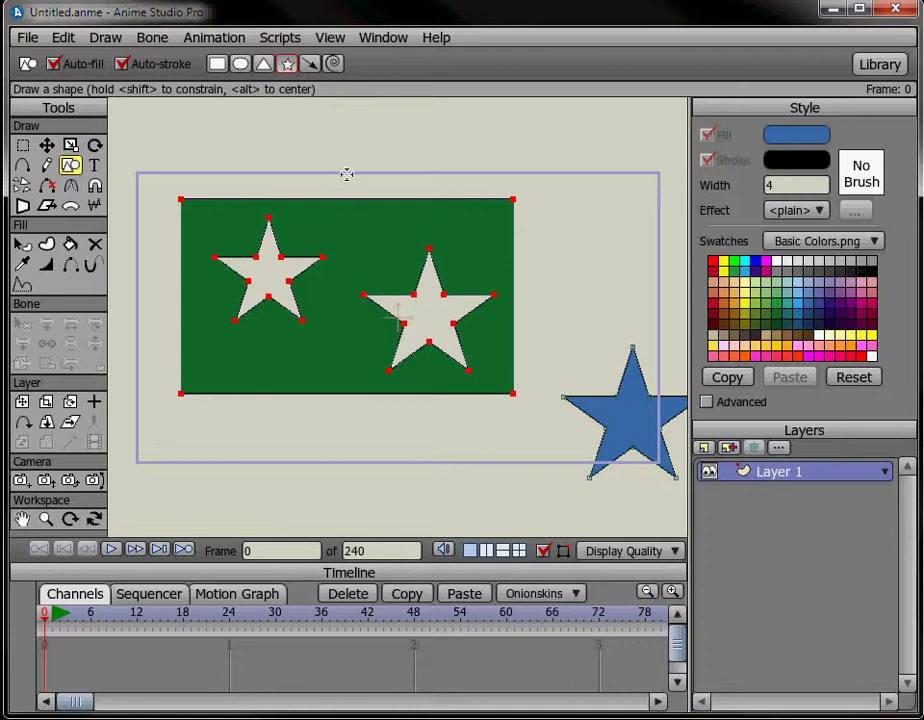
{"action": "mouse_move", "coordinate": [332, 177]}
{"action": "left_mouse_down"}
{"action": "mouse_move", "coordinate": [388, 252]}
{"action": "mouse_move", "coordinate": [414, 264]}
{"action": "left_mouse_up"}
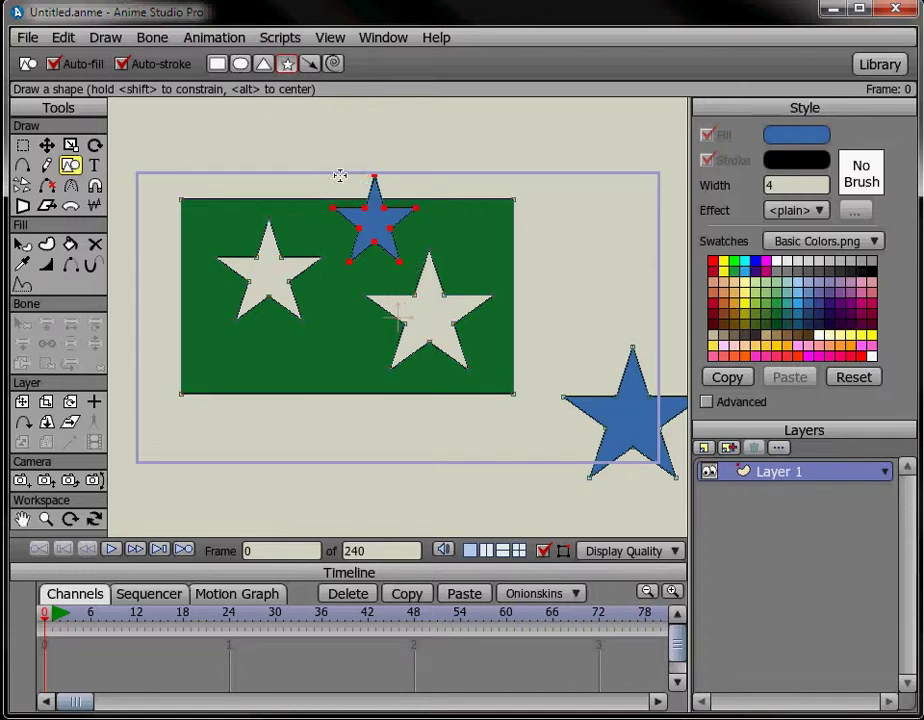
{"action": "left_click", "coordinate": [47, 145]}
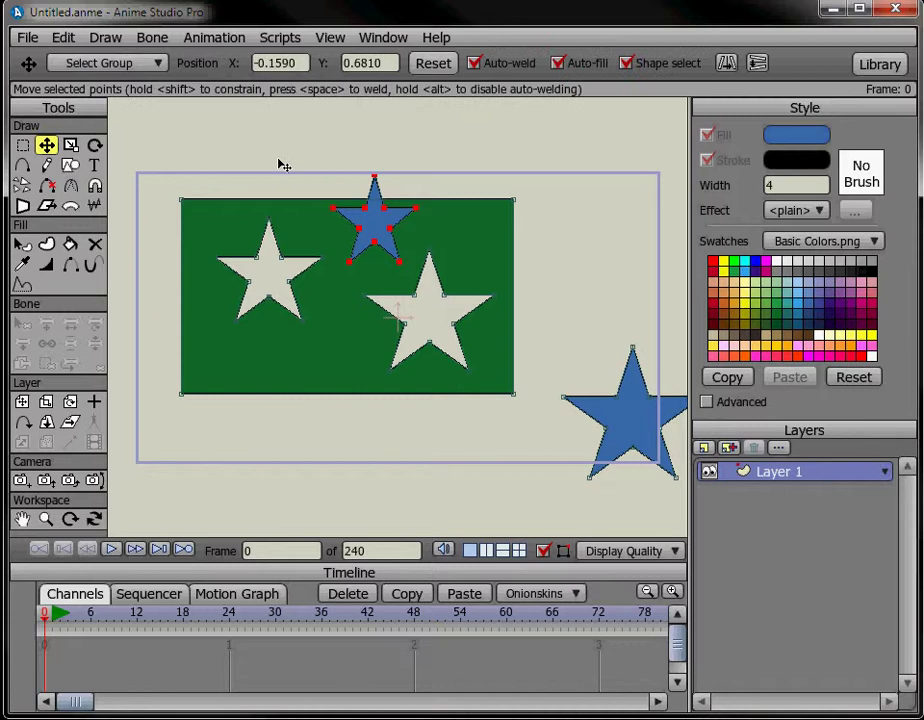
{"action": "key", "text": "Delete"}
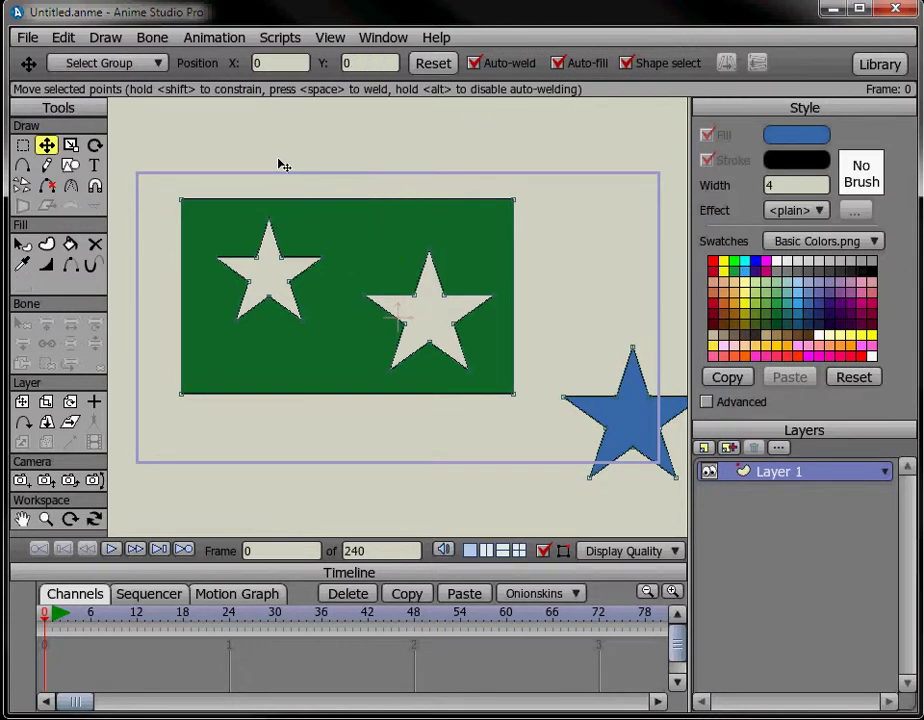
- Select the green rectangle and draw a small ellipse above the stars
{"action": "left_click", "coordinate": [22, 245]}
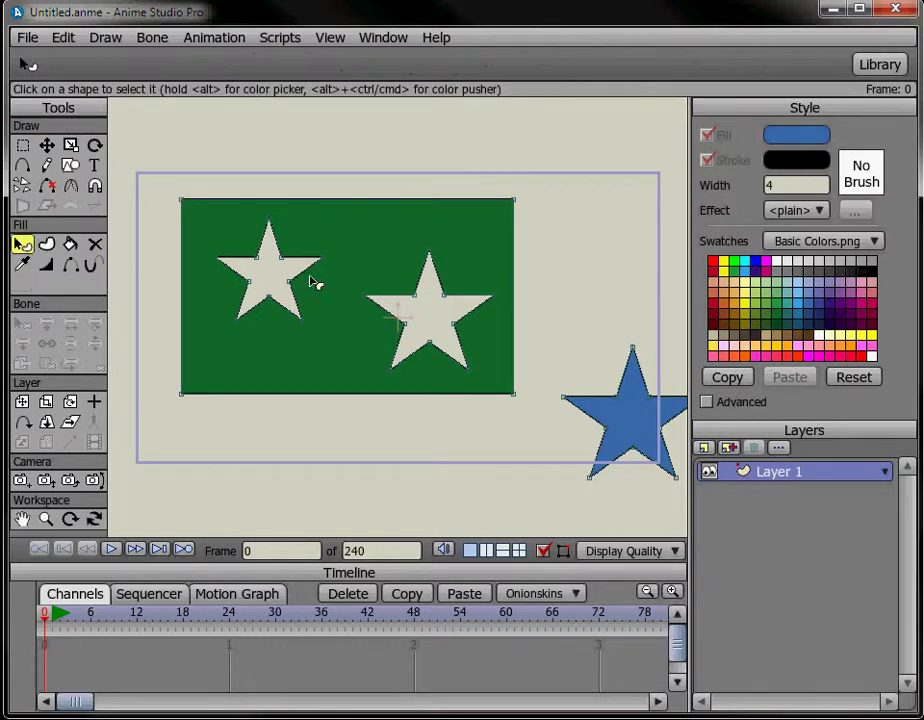
{"action": "left_click", "coordinate": [392, 235]}
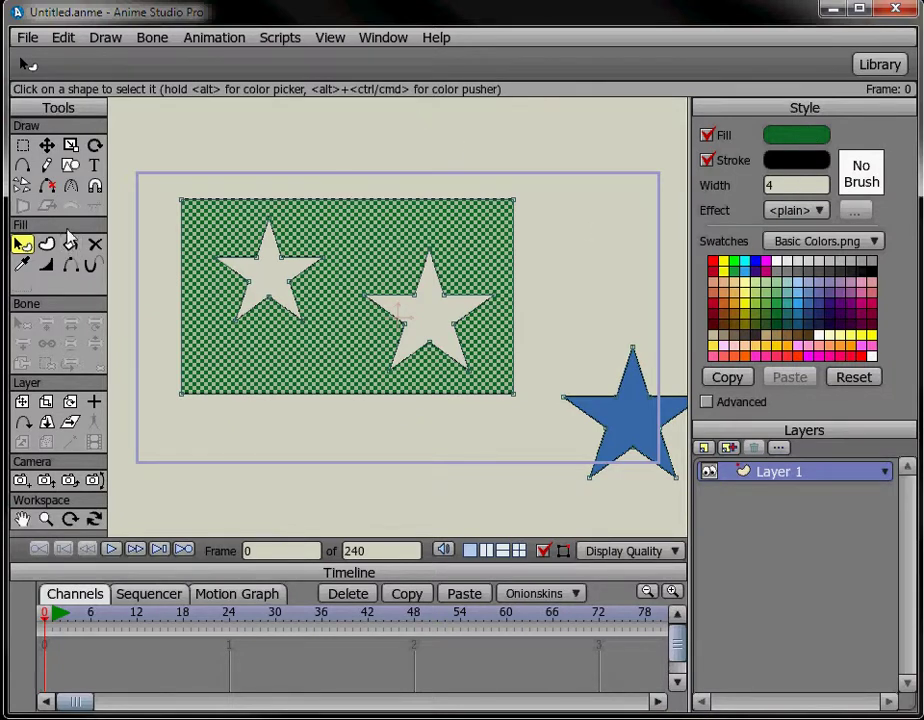
{"action": "left_click", "coordinate": [70, 165]}
{"action": "left_click", "coordinate": [241, 64]}
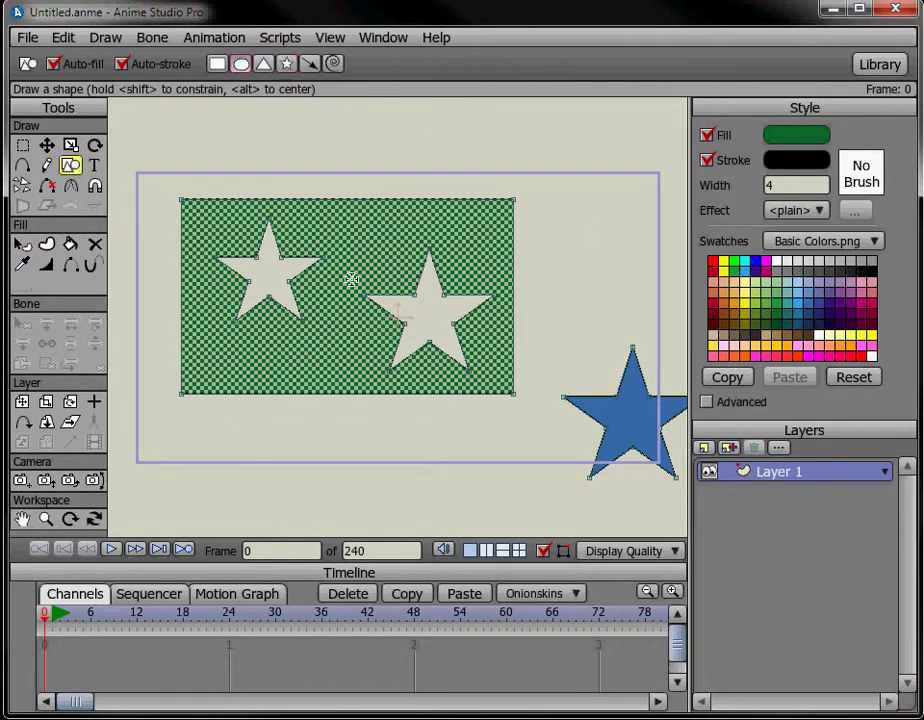
{"action": "left_click_drag", "start_coordinate": [342, 212], "coordinate": [401, 268]}
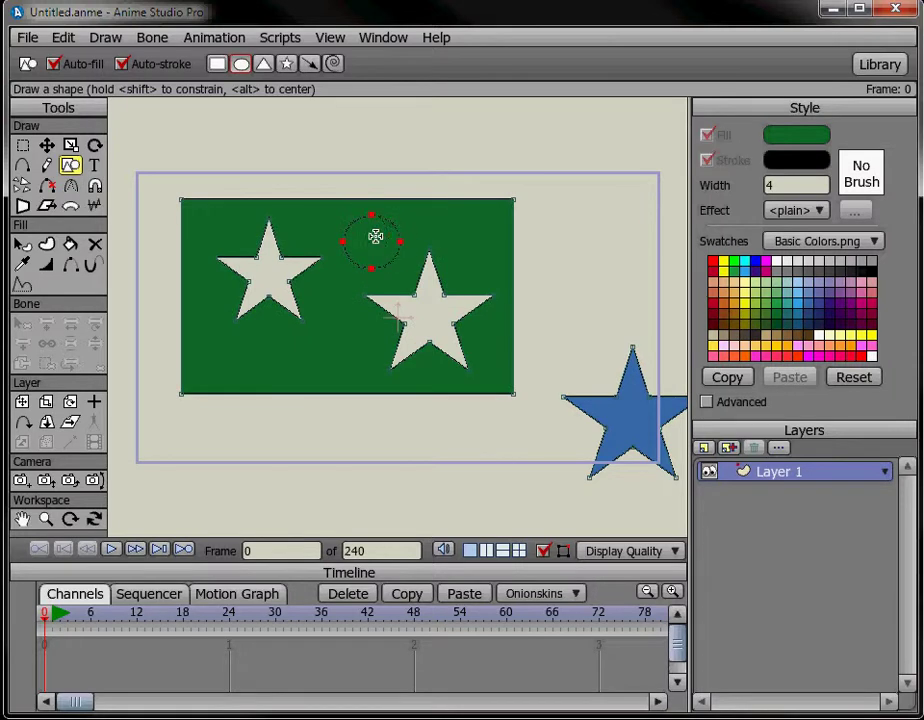
- Rebuild the filled shape from the rectangle, star and circle outlines so the circle becomes a hole
{"action": "left_click", "coordinate": [24, 146]}
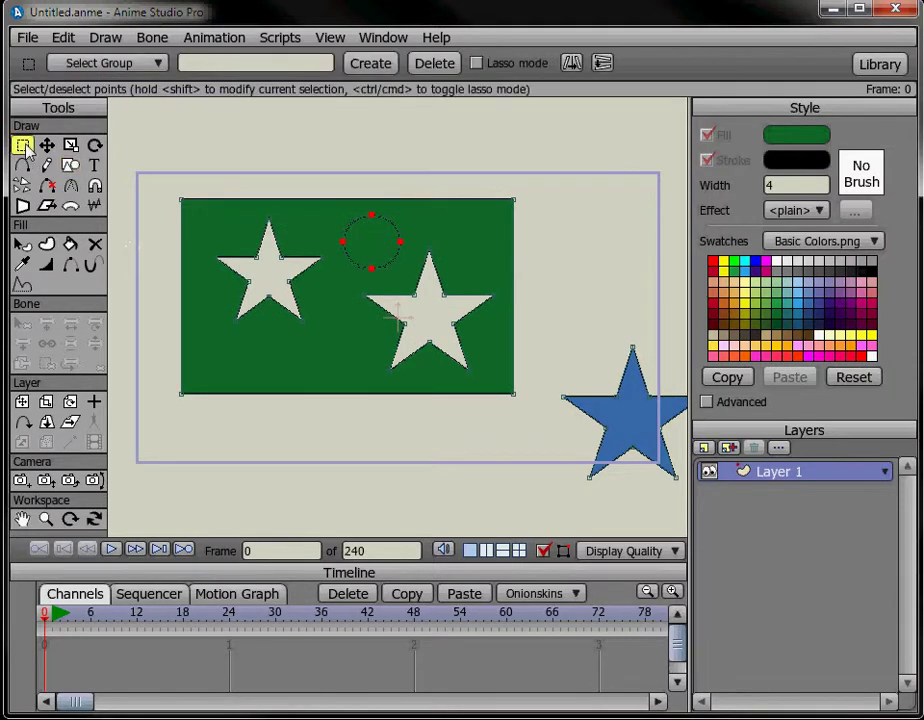
{"action": "left_click_drag", "start_coordinate": [531, 193], "coordinate": [151, 431]}
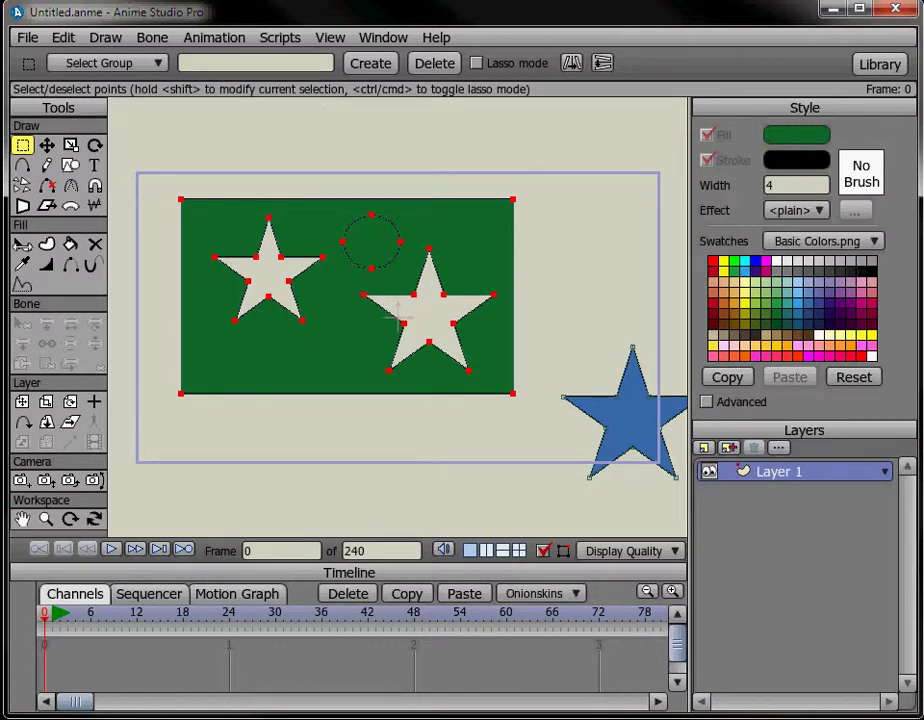
{"action": "key", "text": "u"}
{"action": "left_click", "coordinate": [230, 63]}
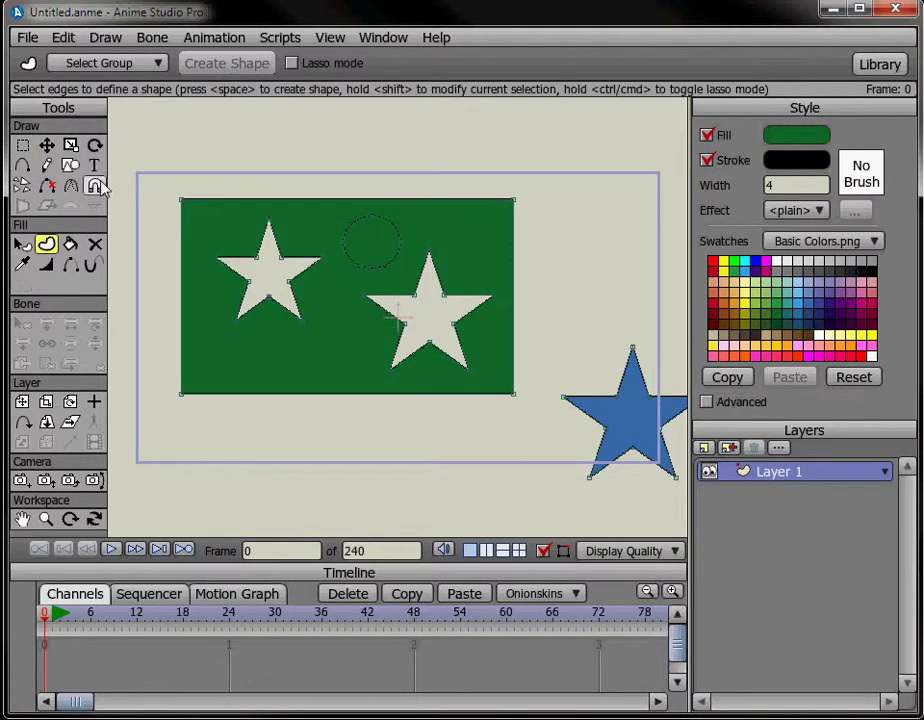
{"action": "left_click", "coordinate": [21, 246]}
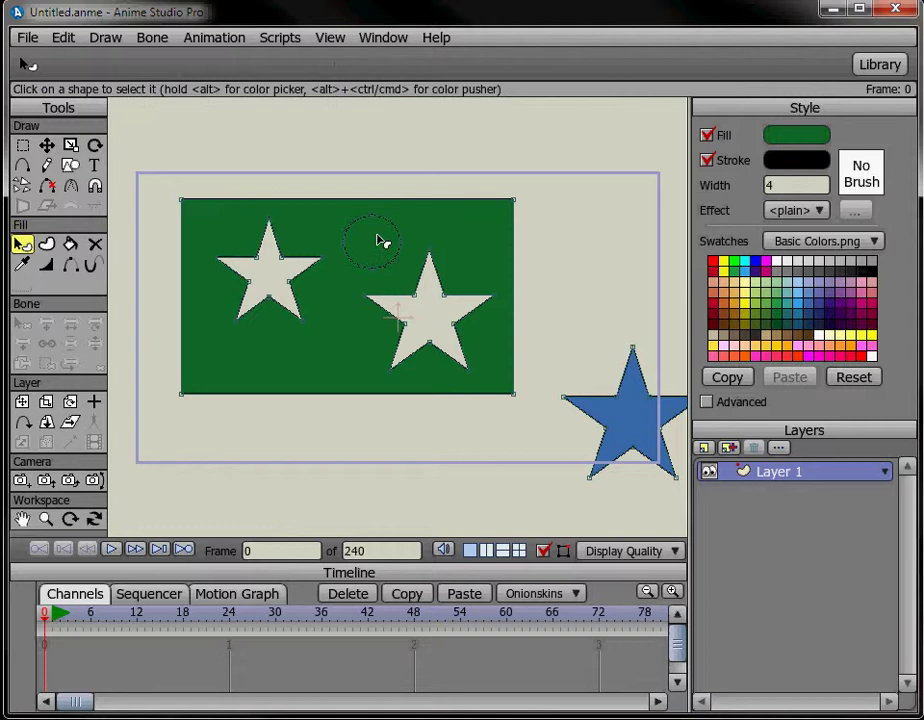
{"action": "left_click", "coordinate": [381, 243]}
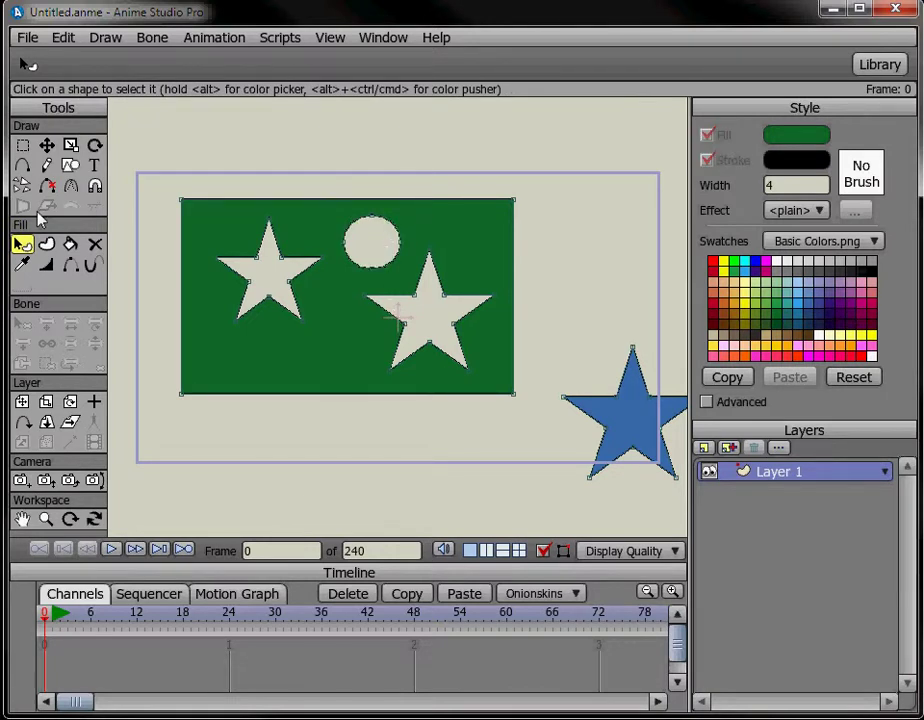
{"action": "left_click", "coordinate": [47, 145]}
- Skew all points into a left-widening trapezoid with Perspective and move the blue star onto the left star
{"action": "left_click_drag", "start_coordinate": [285, 369], "coordinate": [330, 373]}
{"action": "left_click_drag", "start_coordinate": [639, 367], "coordinate": [490, 324]}
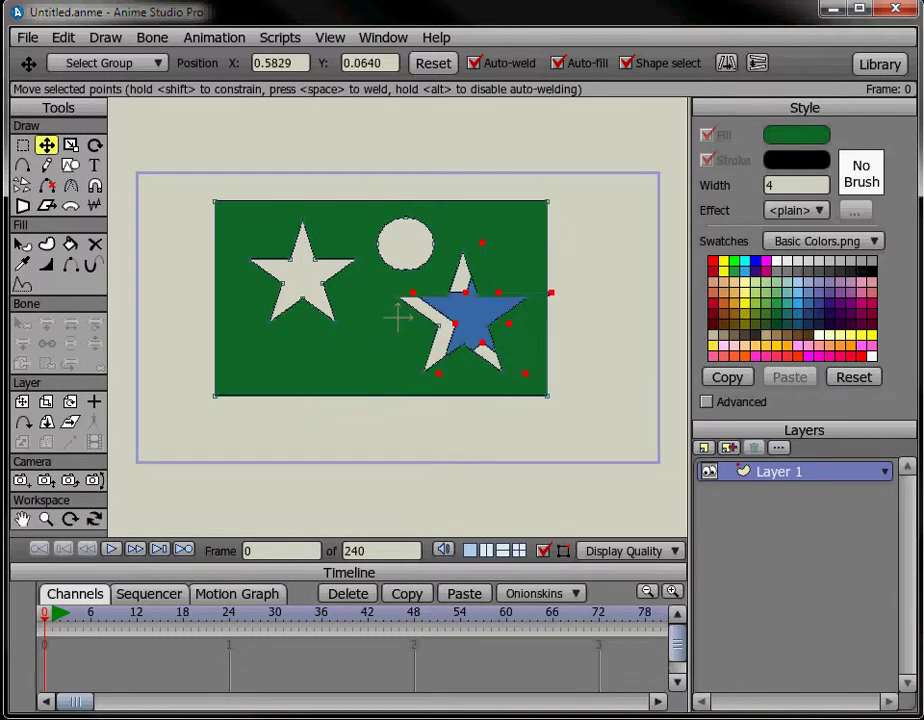
{"action": "key", "text": "ctrl+a"}
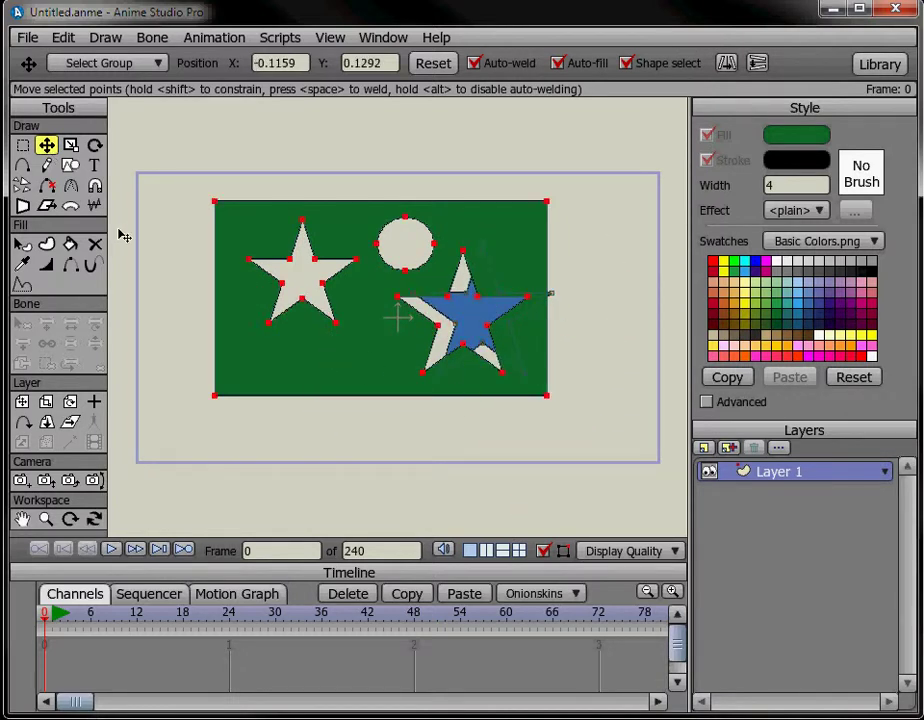
{"action": "left_click", "coordinate": [24, 207]}
{"action": "left_click_drag", "start_coordinate": [258, 347], "coordinate": [435, 352]}
{"action": "left_click", "coordinate": [47, 146]}
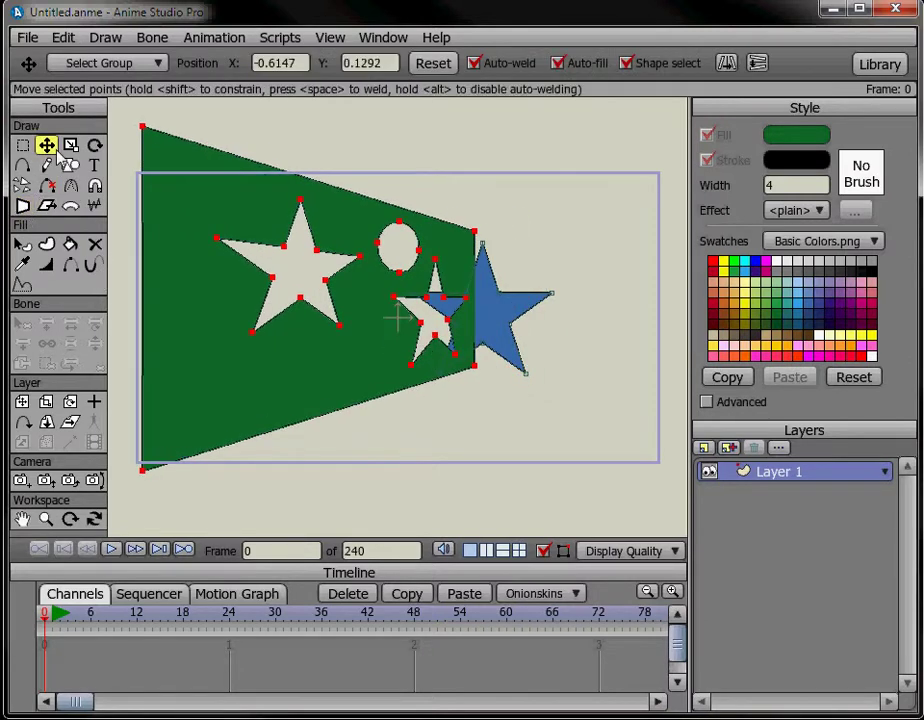
{"action": "left_click_drag", "start_coordinate": [515, 341], "coordinate": [372, 316]}
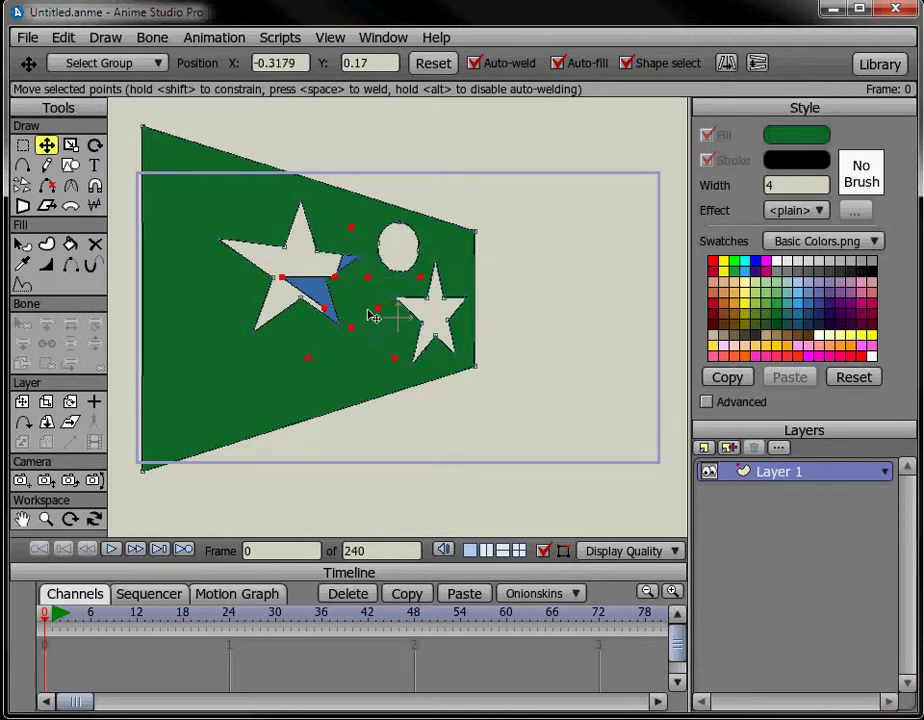
- Start a new drawing without saving and draw a large green ellipse at the centre
{"action": "key", "text": "ctrl+n"}
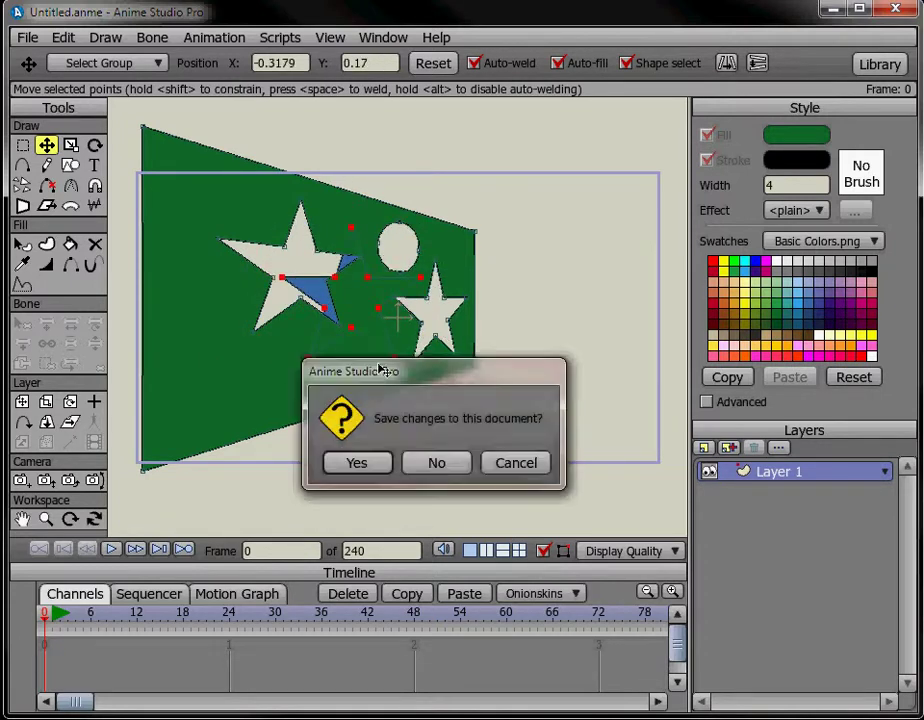
{"action": "left_click", "coordinate": [444, 466]}
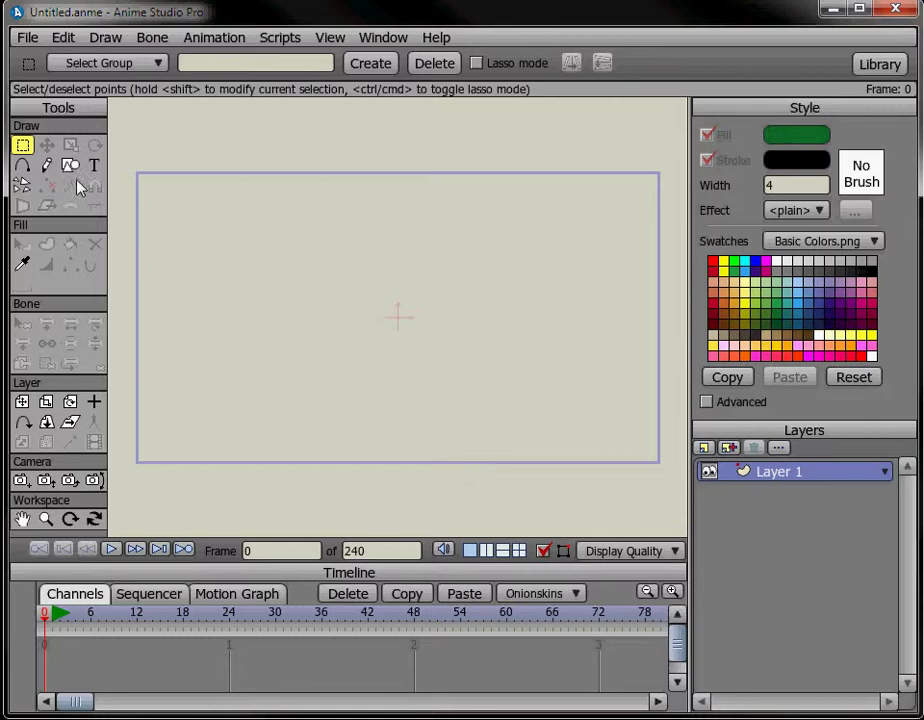
{"action": "left_click", "coordinate": [70, 166]}
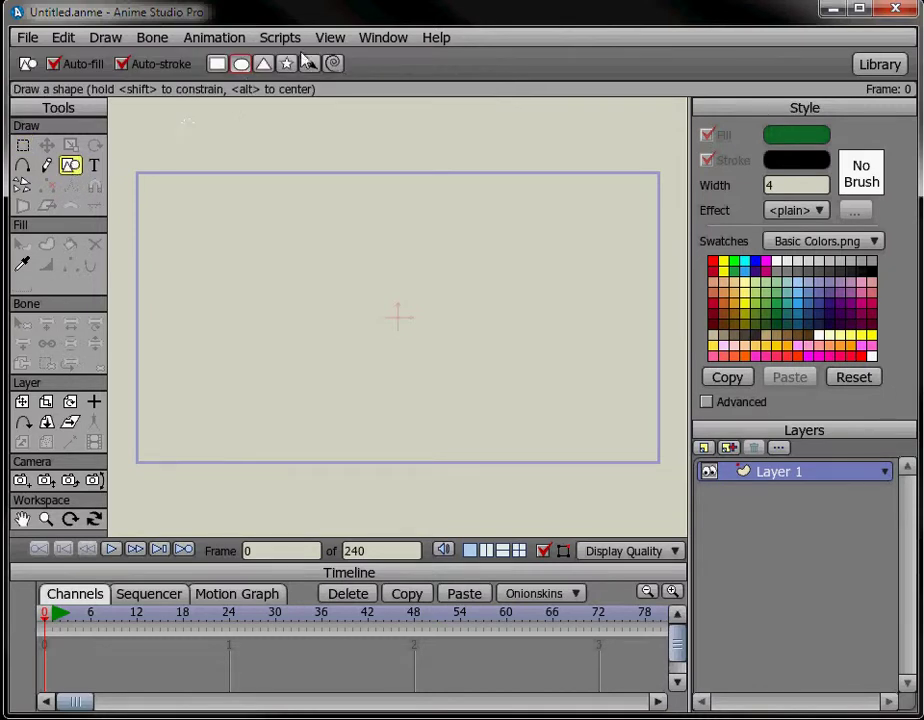
{"action": "left_click_drag", "start_coordinate": [290, 234], "coordinate": [453, 384]}
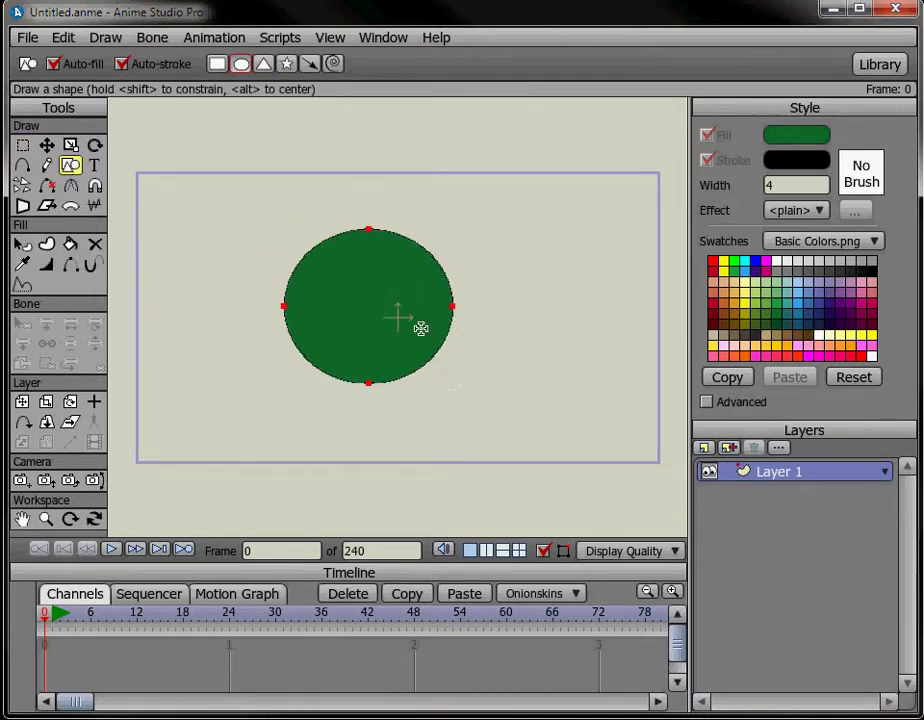
- Draw a triangle inside the ellipse and a star overlapping it
{"action": "left_click", "coordinate": [263, 63]}
{"action": "left_click_drag", "start_coordinate": [334, 245], "coordinate": [433, 344]}
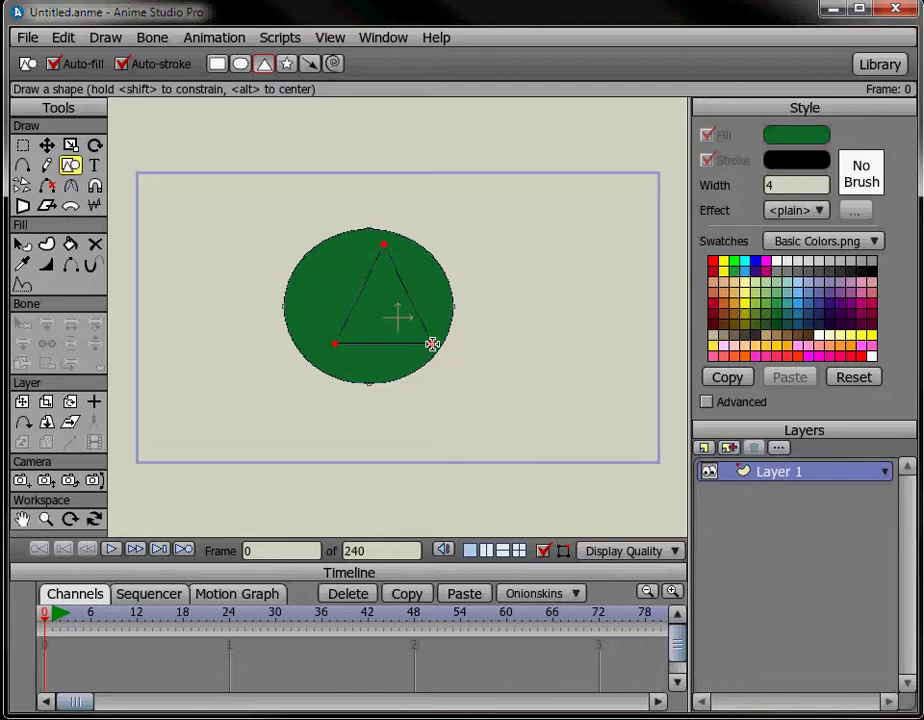
{"action": "left_click", "coordinate": [287, 63]}
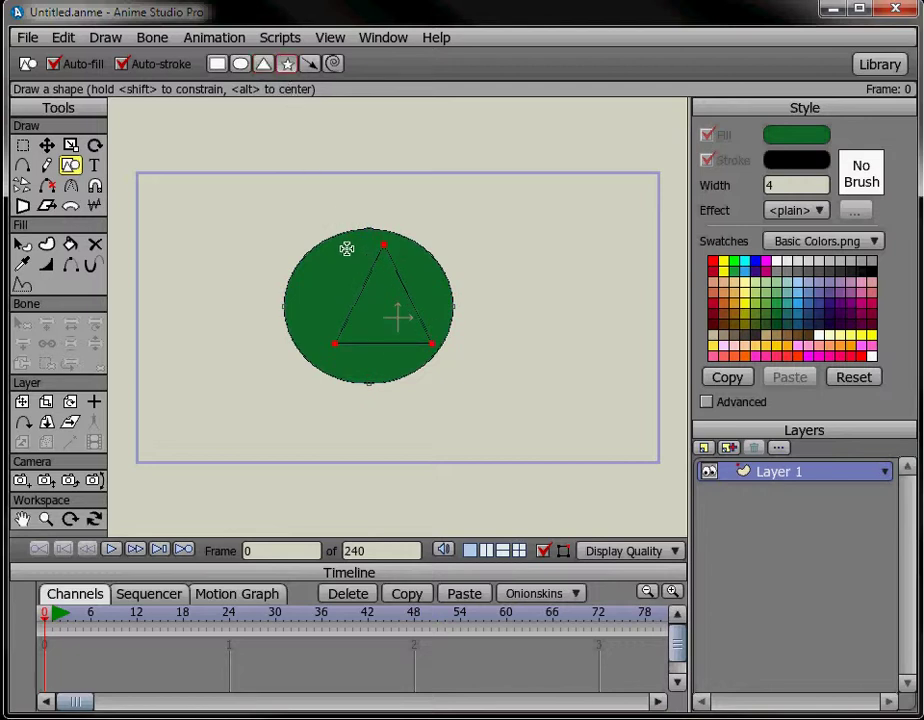
{"action": "left_click_drag", "start_coordinate": [346, 250], "coordinate": [453, 352]}
- Zoom in and recentre the view on the ellipse, triangle and star
{"action": "left_click", "coordinate": [46, 519]}
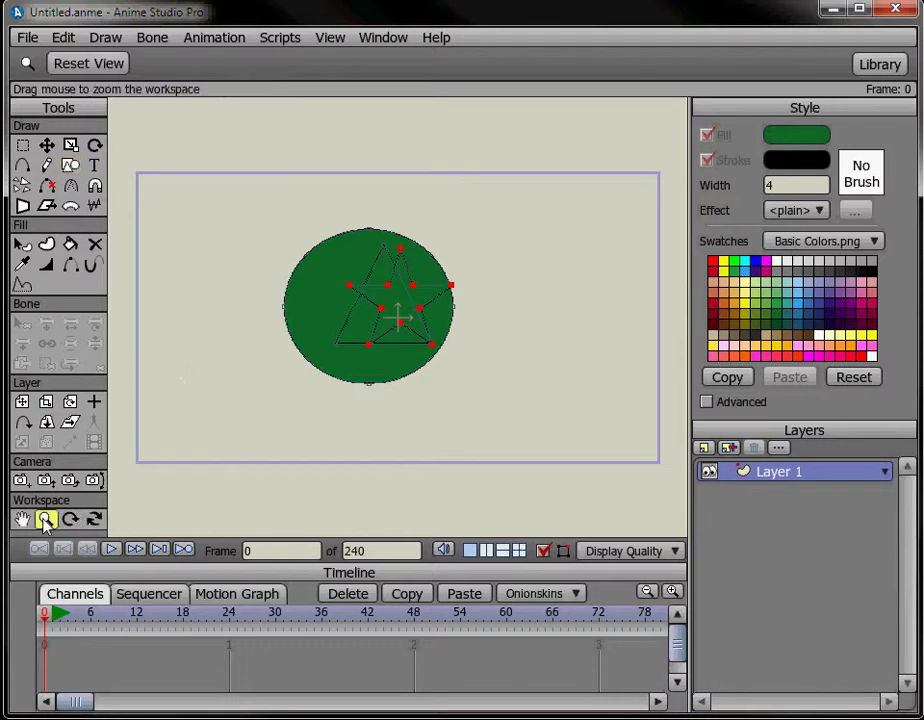
{"action": "left_click_drag", "start_coordinate": [274, 402], "coordinate": [551, 423]}
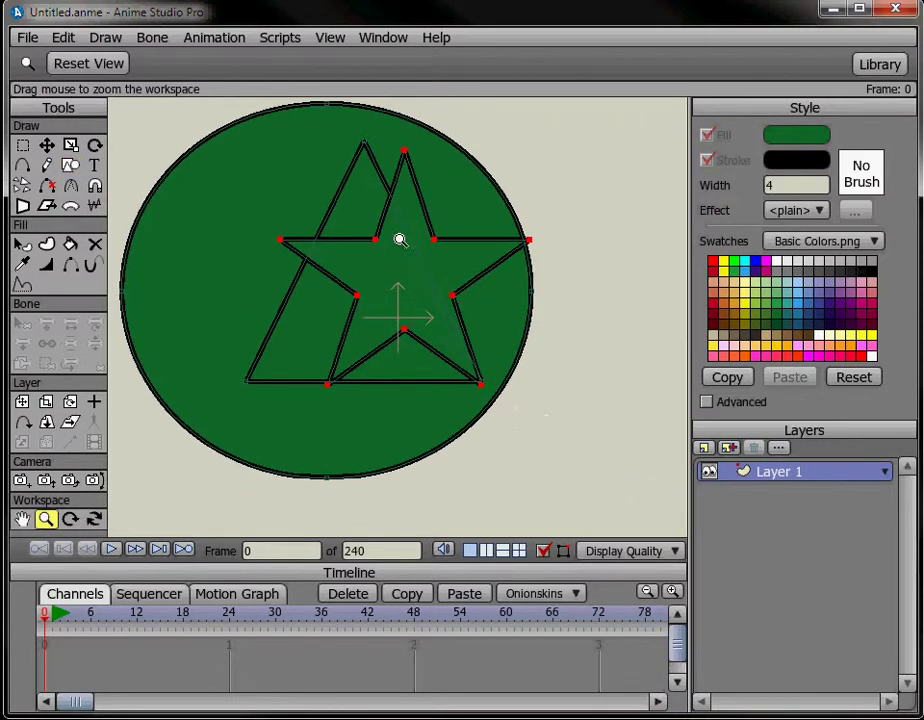
{"action": "scroll", "coordinate": [392, 243], "scroll_direction": "down", "scroll_amount": 2}
{"action": "mouse_move", "coordinate": [417, 313]}
{"action": "left_mouse_down"}
{"action": "mouse_move", "coordinate": [423, 276]}
{"action": "mouse_move", "coordinate": [416, 295]}
{"action": "left_mouse_up"}
- Fill the star light blue
{"action": "left_click", "coordinate": [22, 244]}
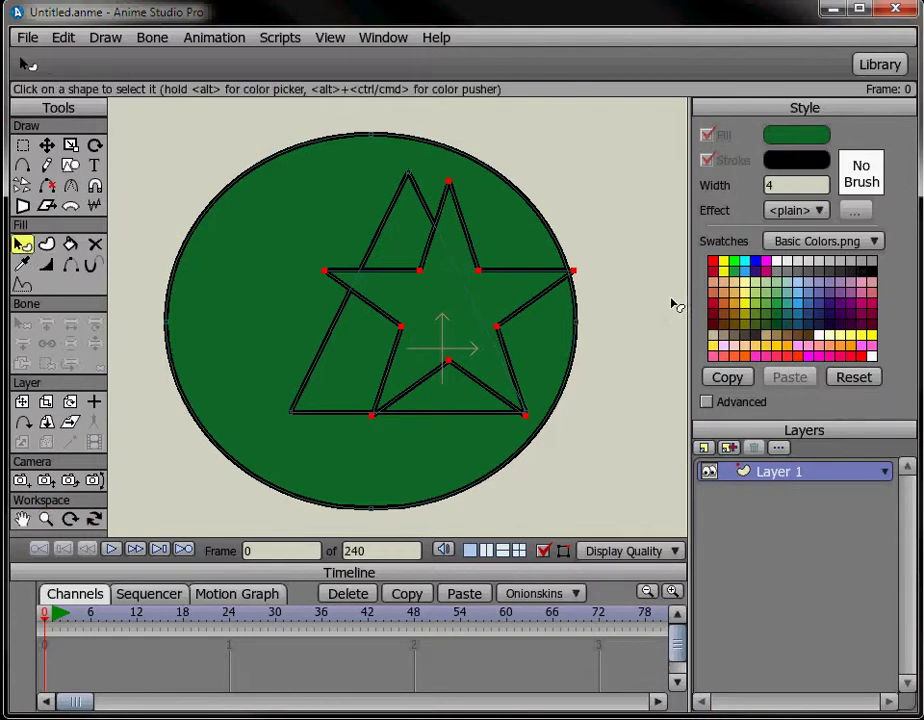
{"action": "left_click", "coordinate": [447, 309]}
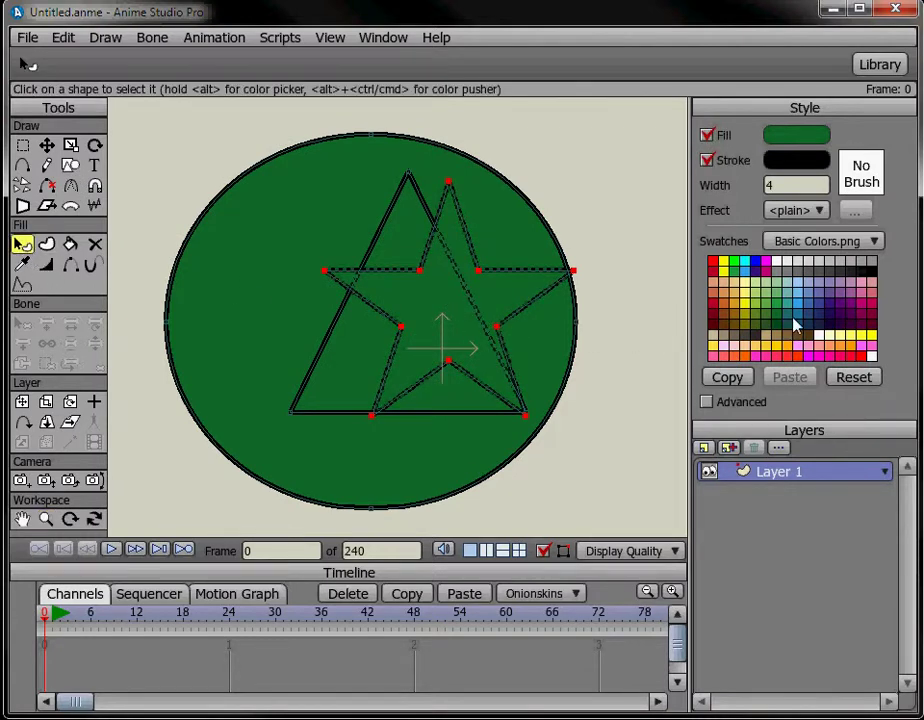
{"action": "left_click", "coordinate": [795, 307]}
{"action": "left_click", "coordinate": [803, 305]}
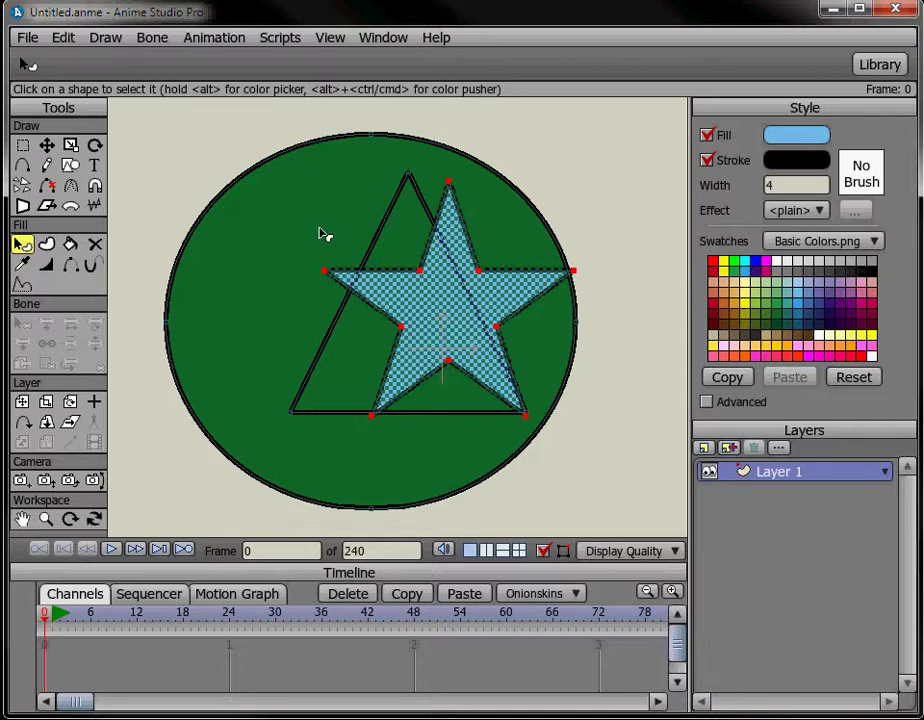
- Fill the circle dark blue and the triangle yellow
{"action": "left_click", "coordinate": [316, 278]}
{"action": "left_click", "coordinate": [316, 278]}
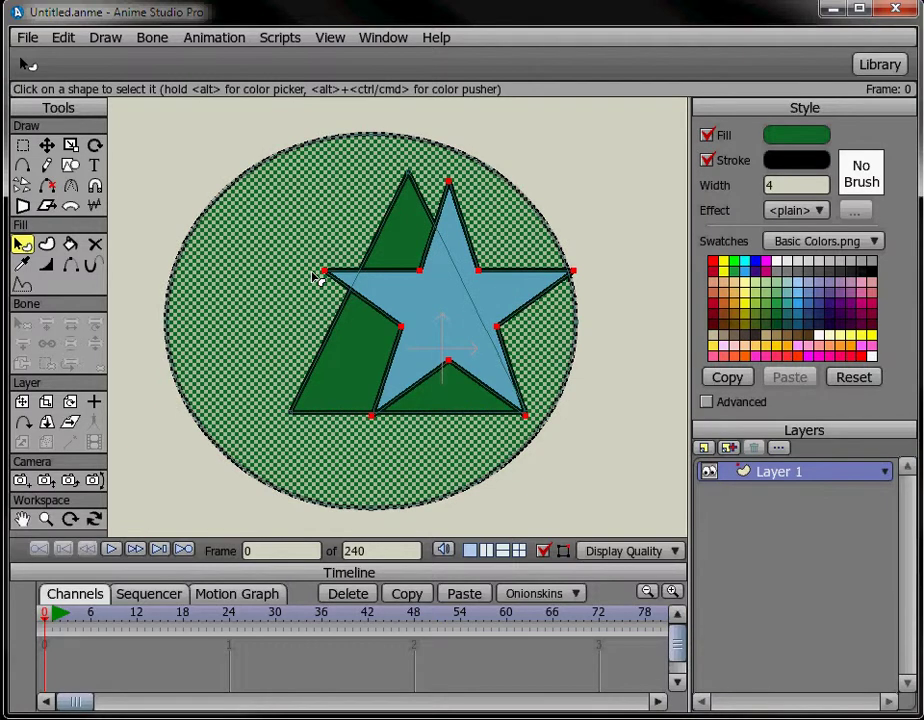
{"action": "left_click", "coordinate": [857, 316]}
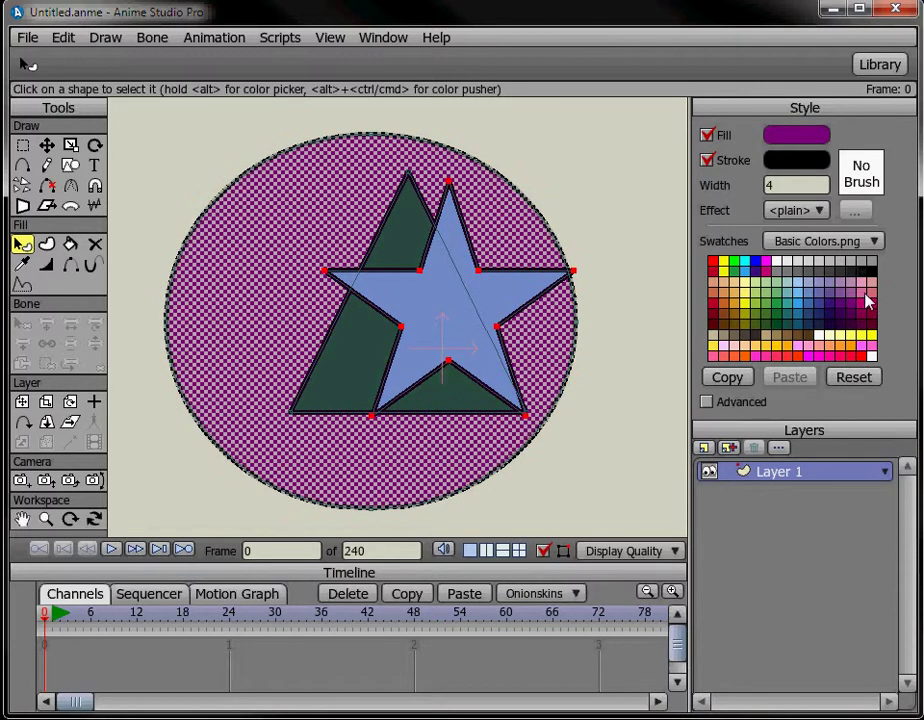
{"action": "left_click", "coordinate": [868, 300]}
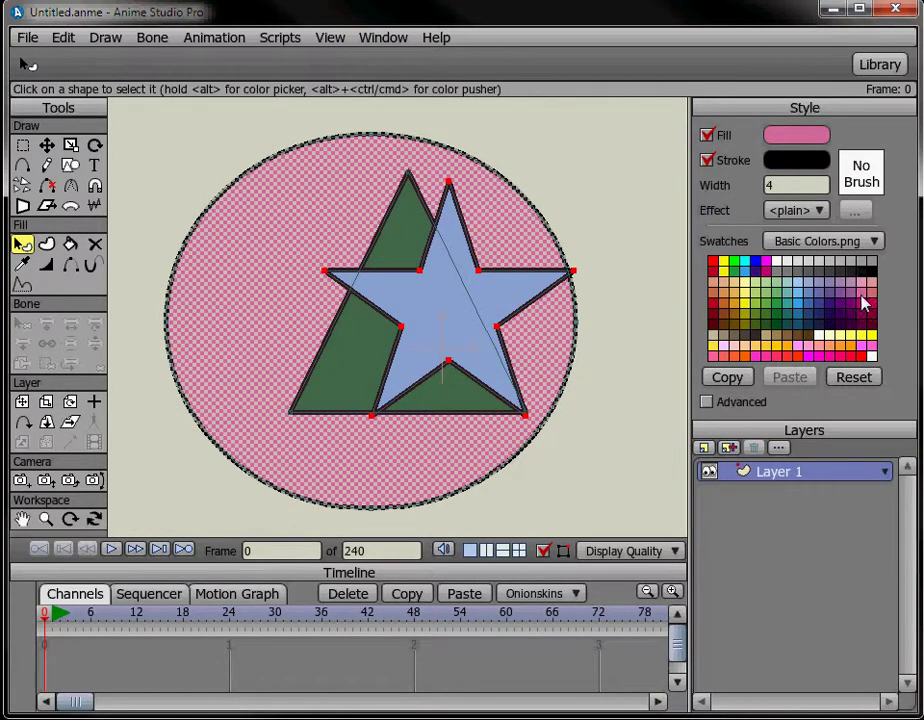
{"action": "left_click", "coordinate": [808, 309]}
{"action": "left_click", "coordinate": [796, 309]}
{"action": "left_click", "coordinate": [817, 309]}
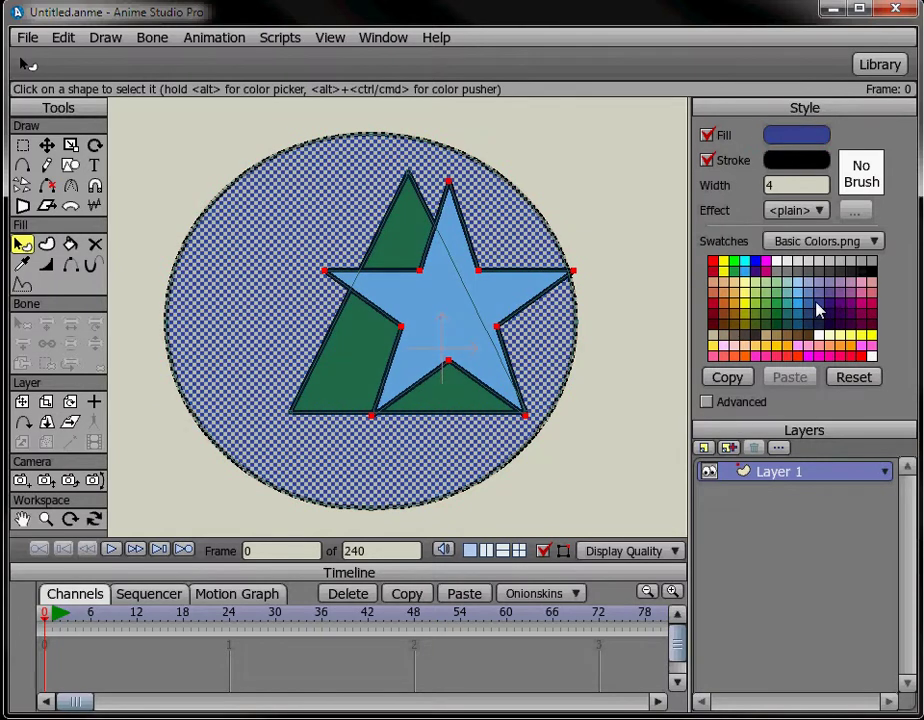
{"action": "key", "text": "Tab"}
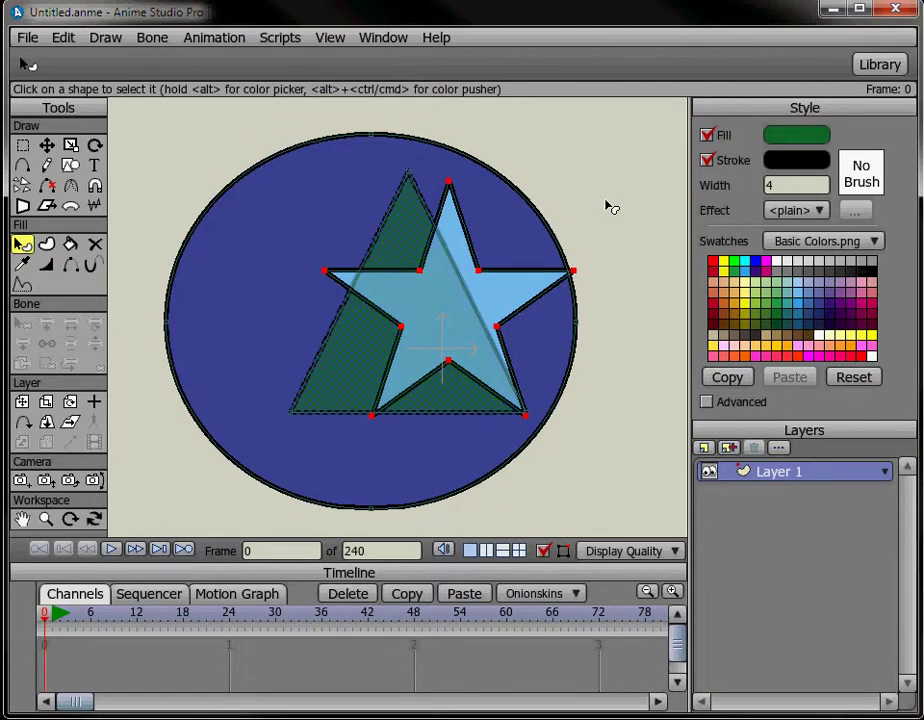
{"action": "left_click", "coordinate": [743, 308]}
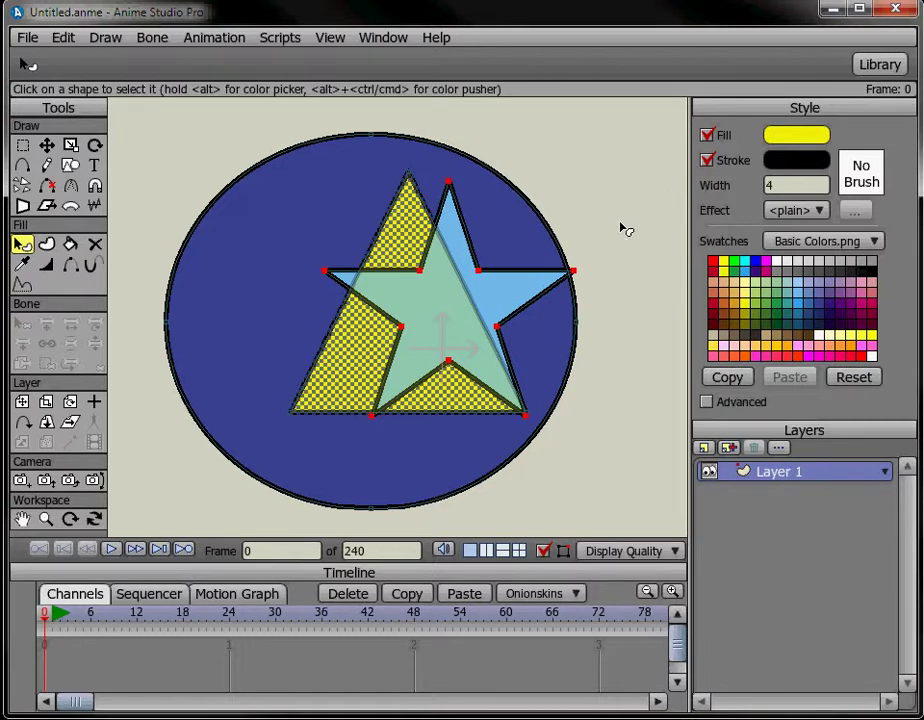
- Select the circle again and raise it above the triangle and star
{"action": "key", "text": "Tab"}
{"action": "key", "text": "Tab"}
{"action": "key", "text": "Tab"}
{"action": "key", "text": "Tab"}
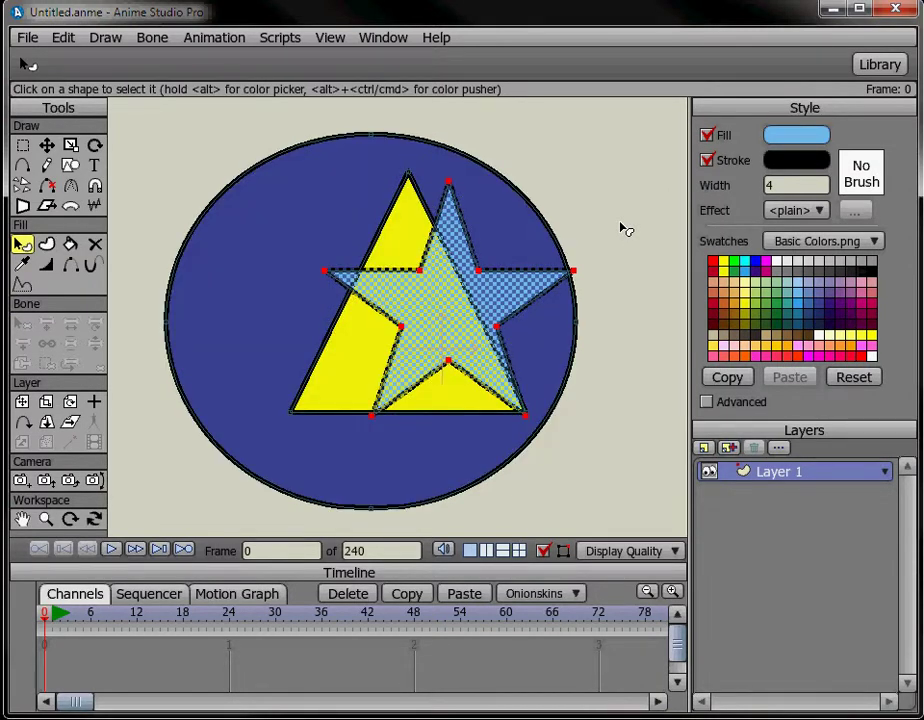
{"action": "key", "text": "shift+Tab"}
{"action": "key", "text": "shift+Tab"}
{"action": "key", "text": "Tab"}
{"action": "key", "text": "Tab"}
{"action": "key", "text": "shift+Tab"}
{"action": "key", "text": "Tab"}
{"action": "key", "text": "shift+Tab"}
{"action": "key", "text": "shift+Tab"}
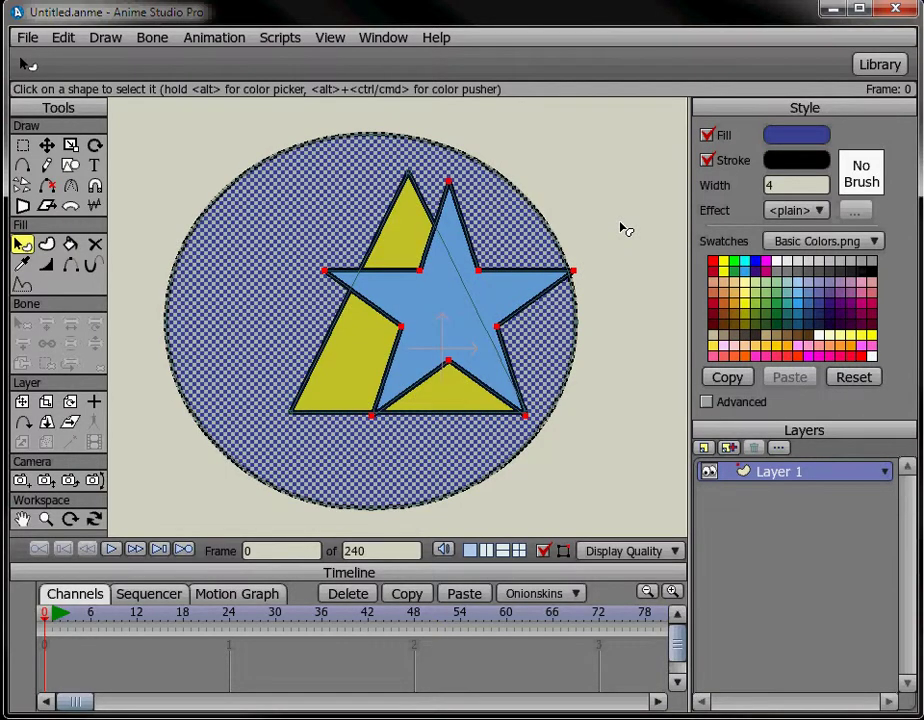
{"action": "key", "text": "Tab"}
{"action": "key", "text": "shift+Tab"}
{"action": "key", "text": "Up"}
{"action": "key", "text": "Up"}
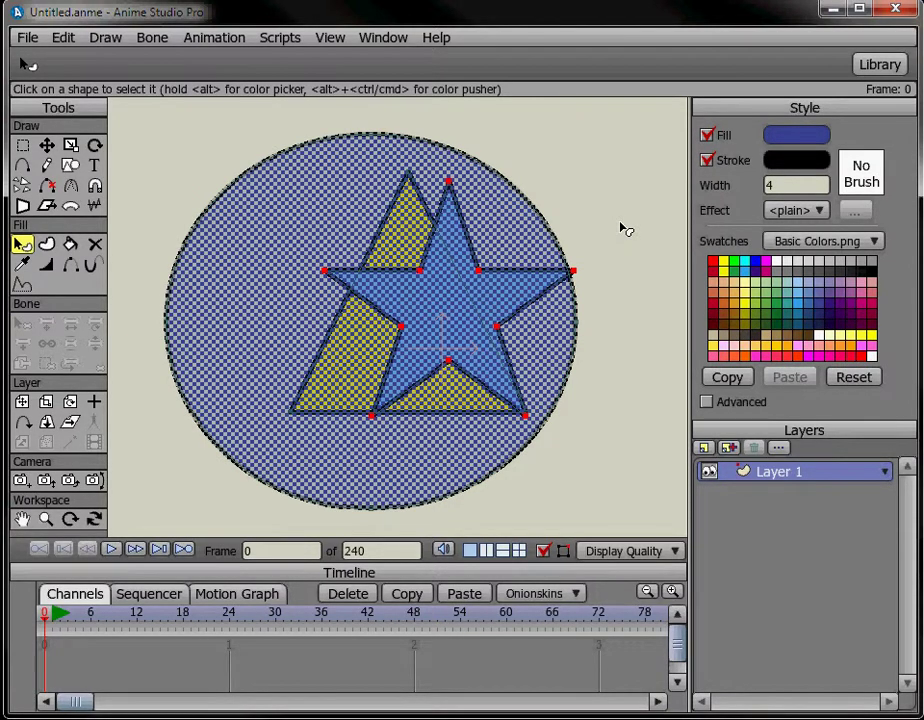
- Lower the circle behind the star and triangle, then start a new document
{"action": "left_click", "coordinate": [626, 230]}
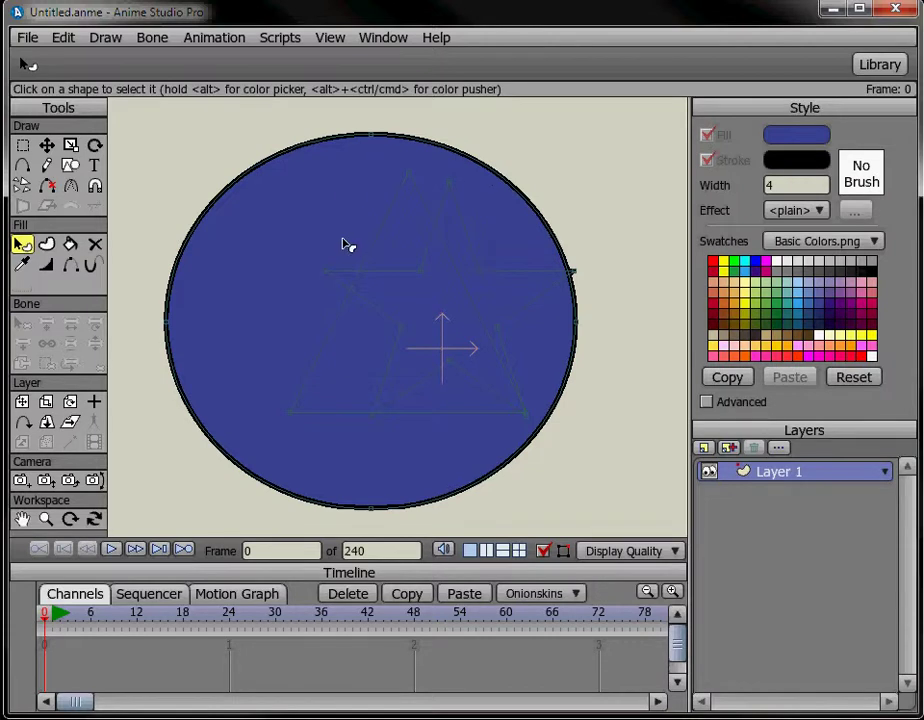
{"action": "left_click", "coordinate": [343, 240]}
{"action": "key", "text": "Down"}
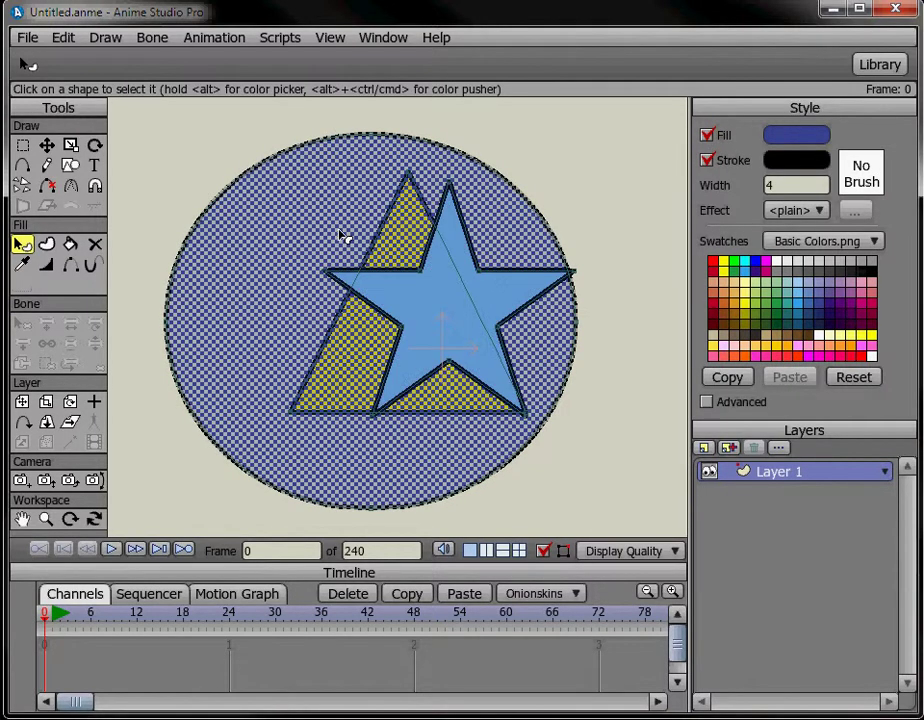
{"action": "left_click", "coordinate": [579, 326]}
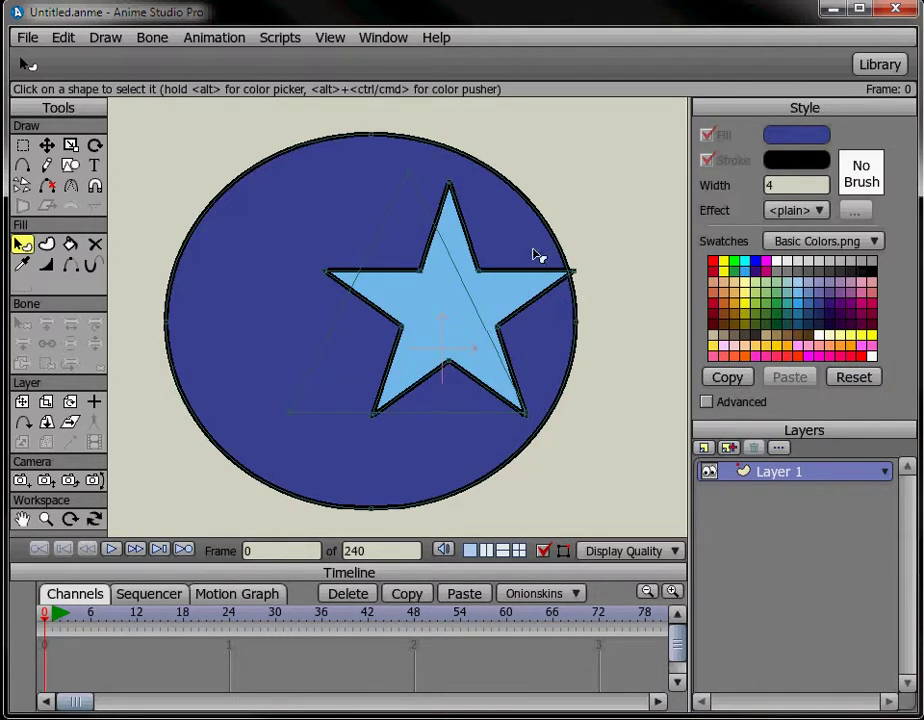
{"action": "left_click", "coordinate": [320, 218]}
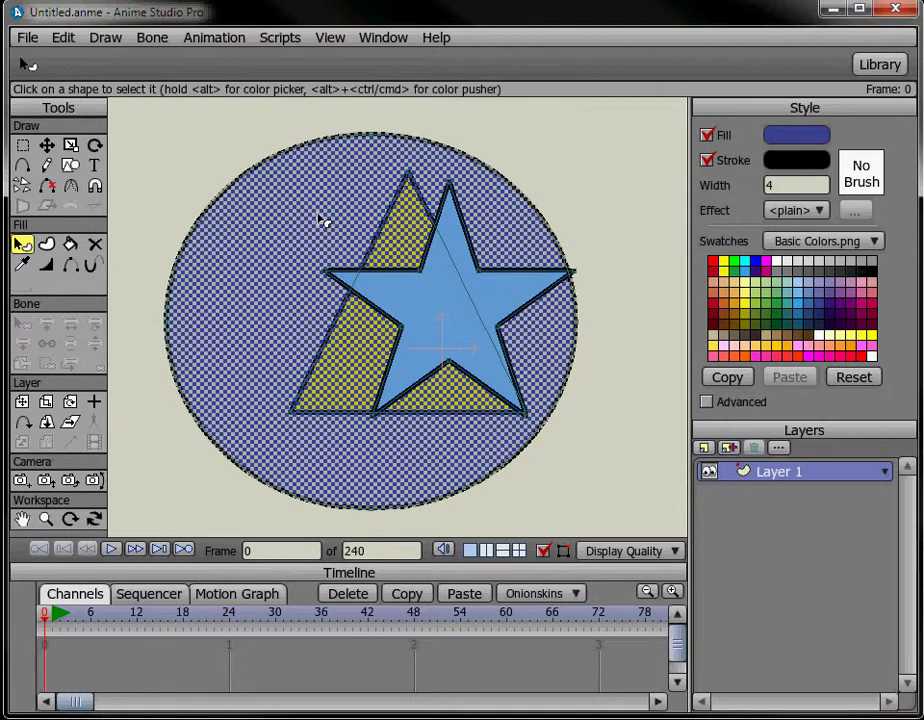
{"action": "key", "text": "Down"}
{"action": "left_click", "coordinate": [600, 225]}
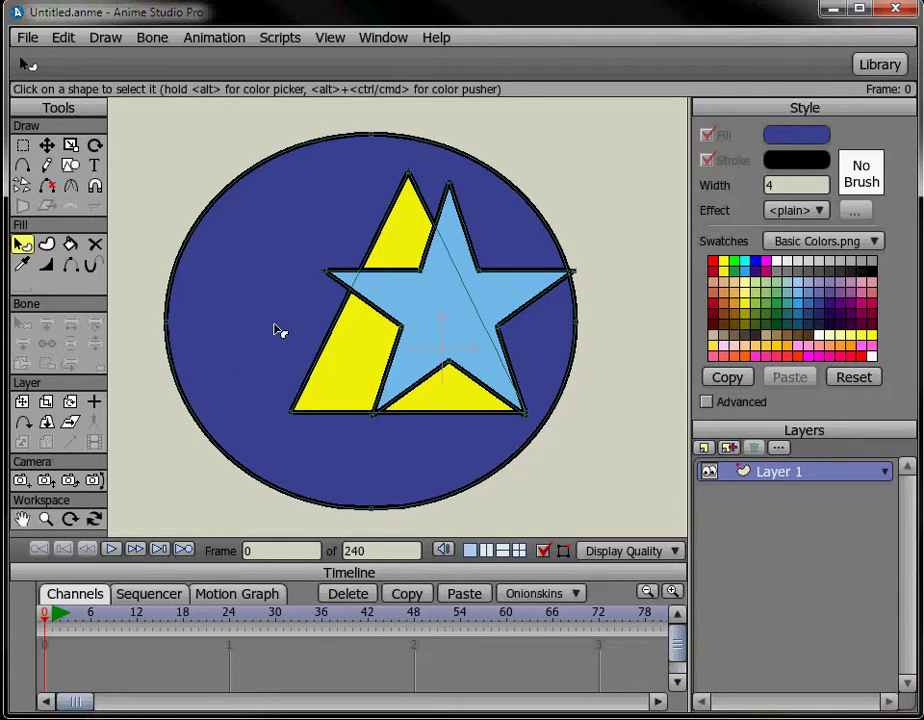
{"action": "key", "text": "ctrl+n"}
- Discard the old drawing and draw a dark blue circle in the canvas centre
{"action": "left_click", "coordinate": [437, 461]}
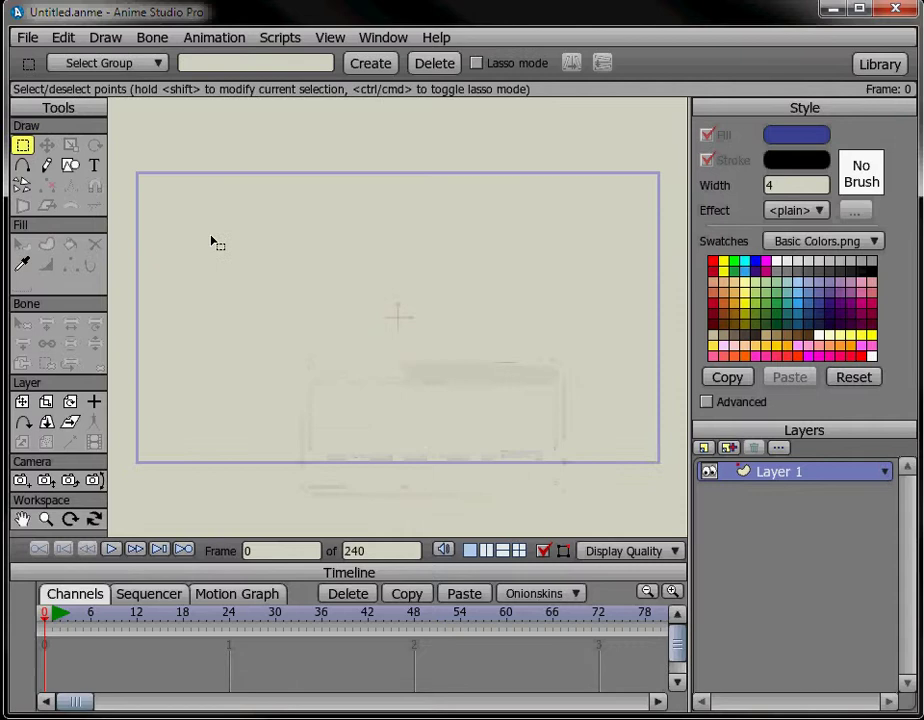
{"action": "left_click", "coordinate": [70, 165]}
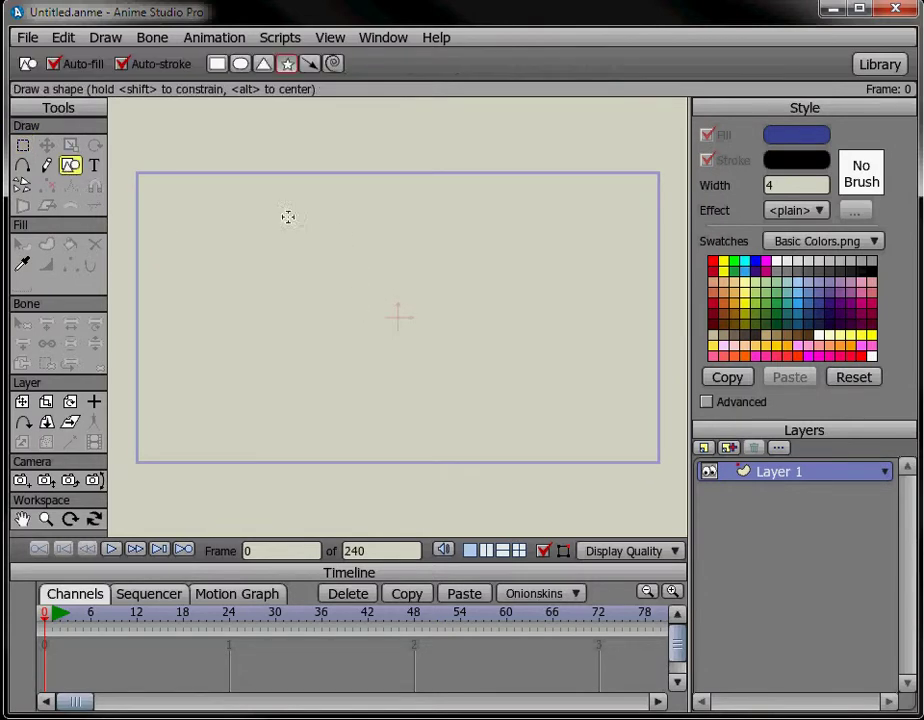
{"action": "left_click", "coordinate": [240, 63]}
{"action": "mouse_move", "coordinate": [247, 244]}
{"action": "left_mouse_down"}
{"action": "mouse_move", "coordinate": [394, 406]}
{"action": "mouse_move", "coordinate": [414, 416]}
{"action": "mouse_move", "coordinate": [415, 400]}
{"action": "mouse_move", "coordinate": [441, 427]}
{"action": "left_mouse_up"}
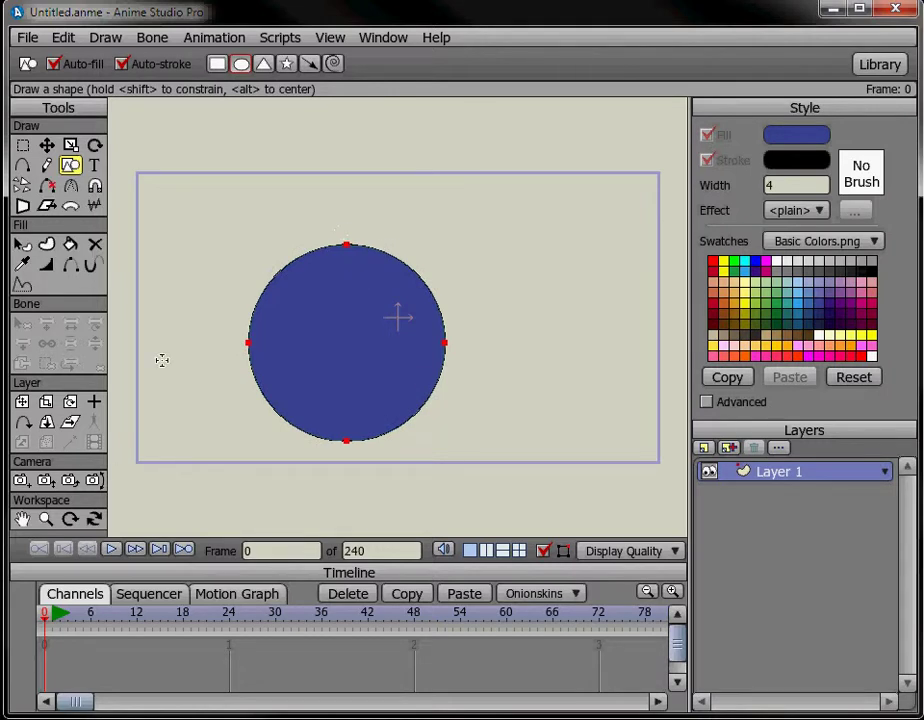
- Thicken the circle's black outline to a line width of about 36.875
{"action": "left_click", "coordinate": [46, 268]}
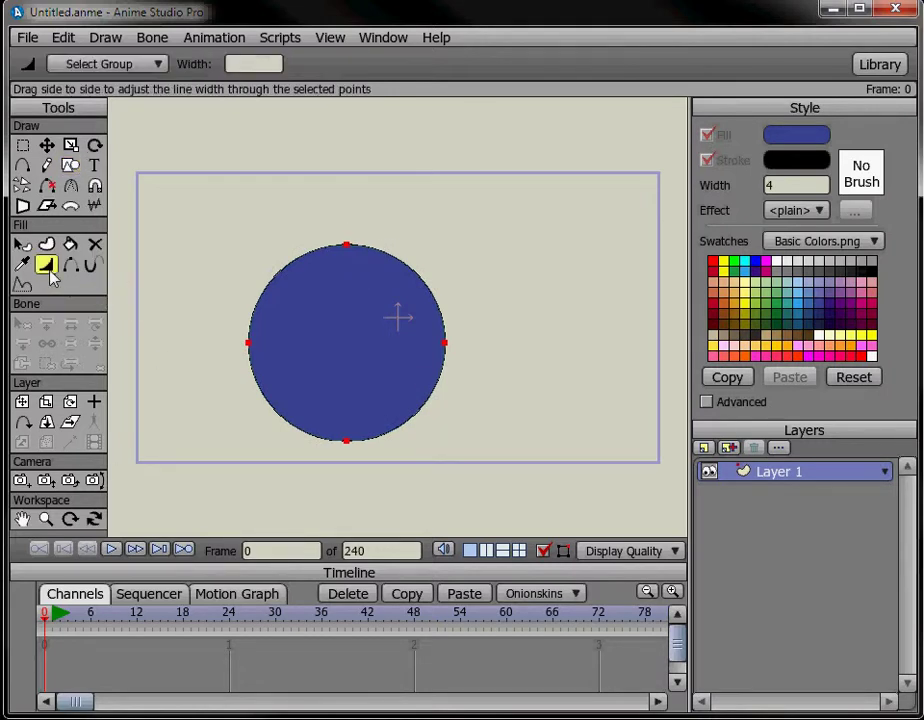
{"action": "mouse_move", "coordinate": [433, 396]}
{"action": "left_mouse_down"}
{"action": "mouse_move", "coordinate": [586, 478]}
{"action": "mouse_move", "coordinate": [486, 426]}
{"action": "left_mouse_up"}
{"action": "mouse_move", "coordinate": [433, 396]}
{"action": "left_mouse_down"}
{"action": "mouse_move", "coordinate": [619, 509]}
{"action": "mouse_move", "coordinate": [429, 408]}
{"action": "mouse_move", "coordinate": [565, 489]}
{"action": "mouse_move", "coordinate": [497, 449]}
{"action": "mouse_move", "coordinate": [345, 318]}
{"action": "left_mouse_up"}
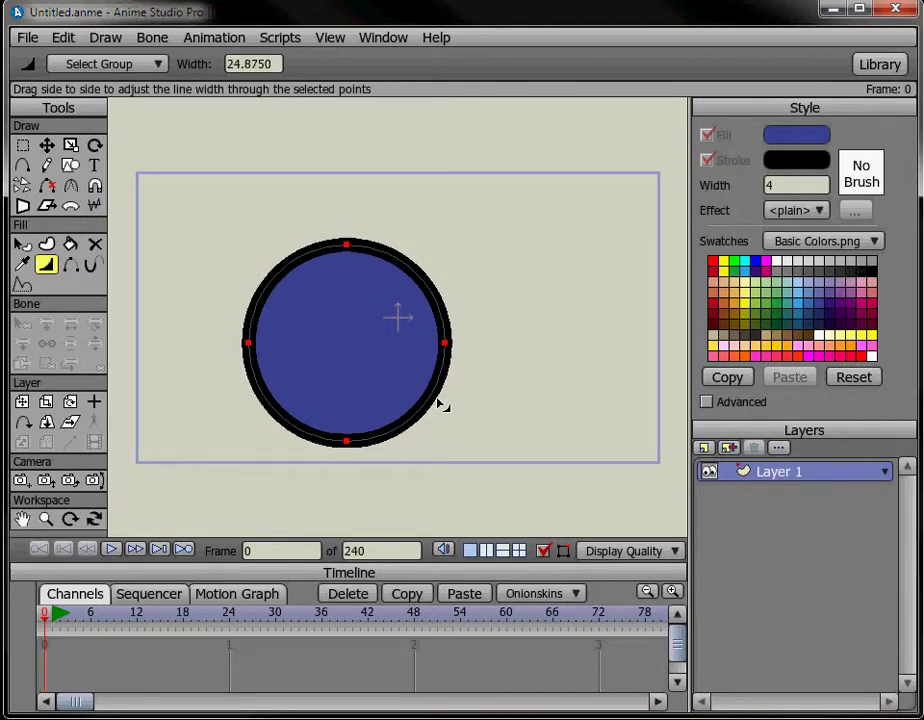
{"action": "mouse_move", "coordinate": [438, 400]}
{"action": "left_mouse_down"}
{"action": "mouse_move", "coordinate": [499, 445]}
{"action": "mouse_move", "coordinate": [439, 398]}
{"action": "mouse_move", "coordinate": [488, 433]}
{"action": "left_mouse_up"}
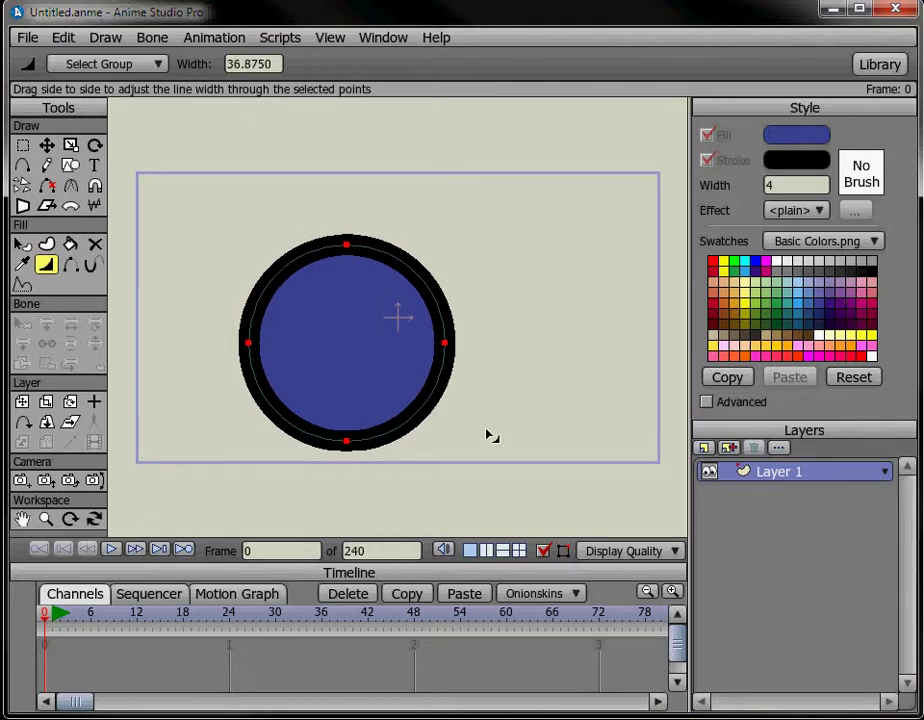
{"action": "left_click", "coordinate": [70, 265]}
{"action": "left_click", "coordinate": [279, 420]}
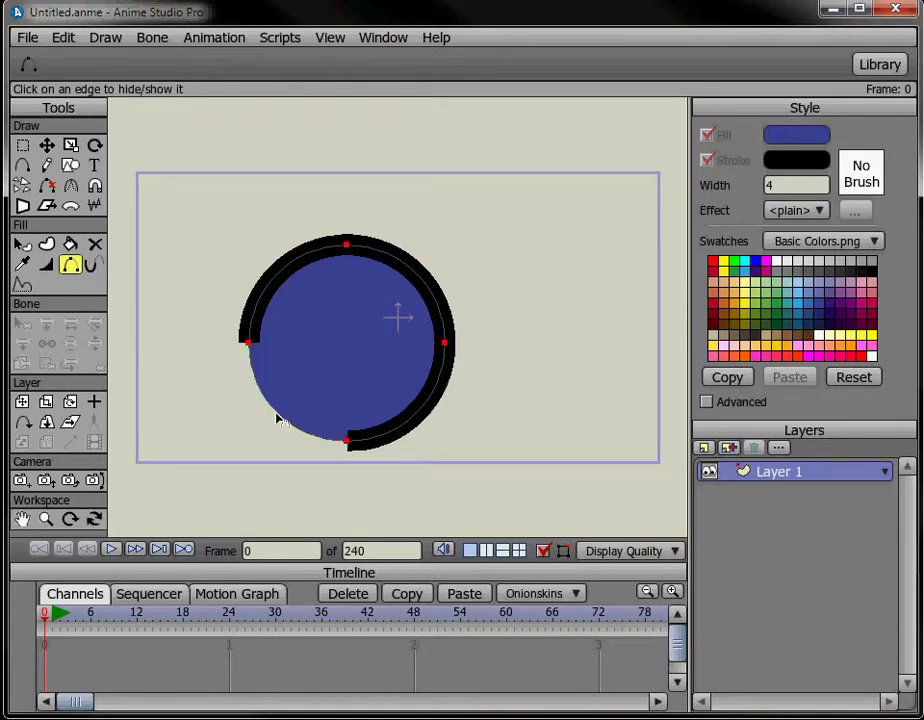
{"action": "left_click", "coordinate": [279, 420]}
{"action": "left_click", "coordinate": [292, 272]}
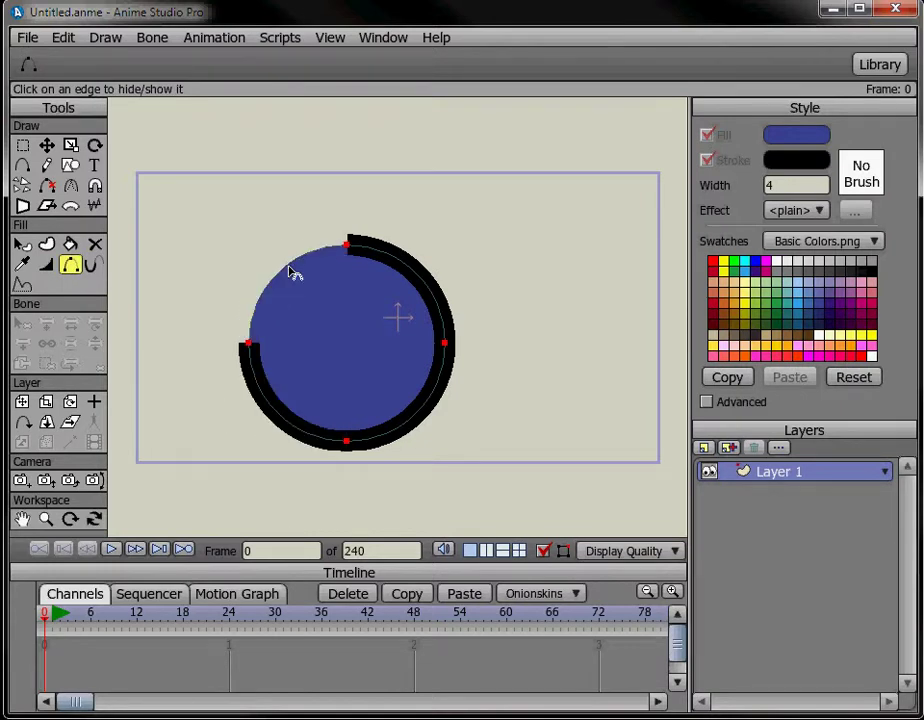
{"action": "left_click", "coordinate": [292, 272]}
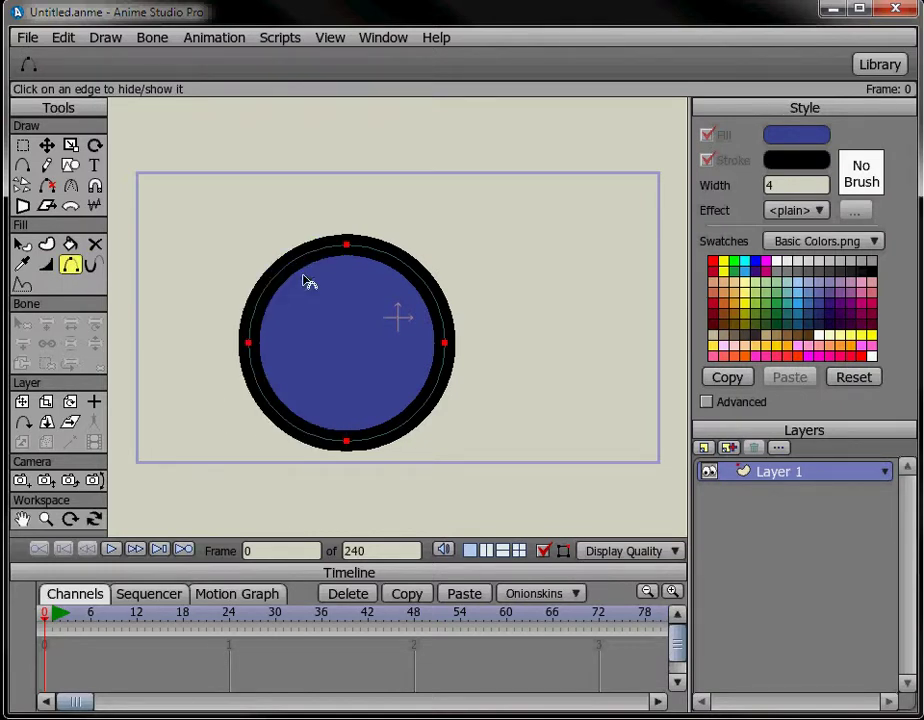
{"action": "left_click", "coordinate": [417, 279]}
{"action": "left_click", "coordinate": [418, 288]}
{"action": "left_click", "coordinate": [93, 264]}
{"action": "mouse_move", "coordinate": [320, 256]}
{"action": "left_mouse_down"}
{"action": "mouse_move", "coordinate": [299, 268]}
{"action": "mouse_move", "coordinate": [252, 347]}
{"action": "mouse_move", "coordinate": [324, 256]}
{"action": "mouse_move", "coordinate": [258, 377]}
{"action": "mouse_move", "coordinate": [345, 468]}
{"action": "mouse_move", "coordinate": [313, 392]}
{"action": "mouse_move", "coordinate": [243, 373]}
{"action": "left_mouse_up"}
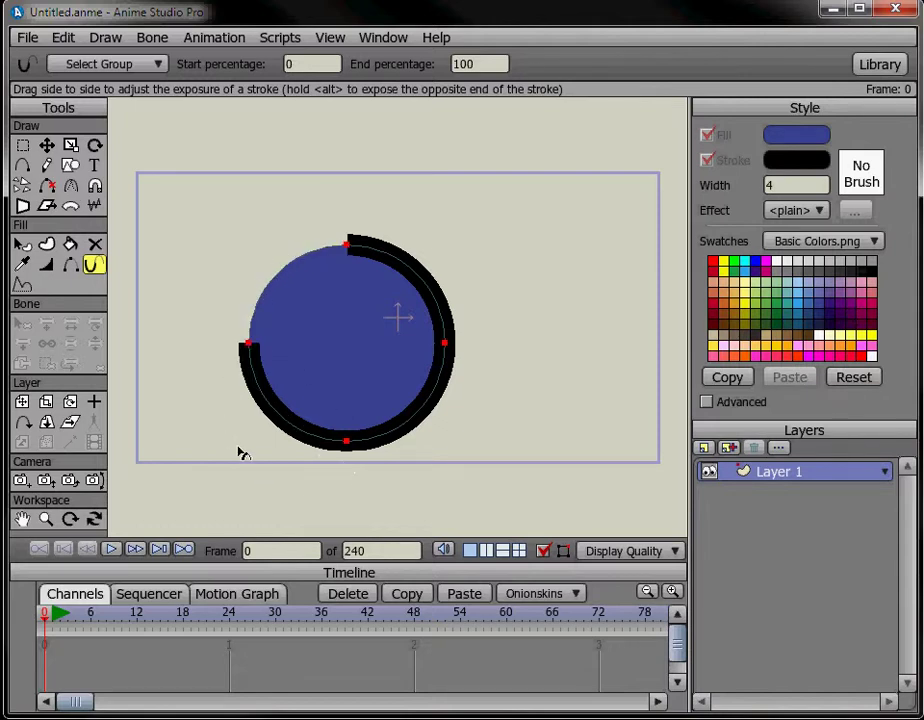
{"action": "mouse_move", "coordinate": [245, 457]}
{"action": "left_mouse_down"}
{"action": "mouse_move", "coordinate": [262, 320]}
{"action": "mouse_move", "coordinate": [382, 260]}
{"action": "mouse_move", "coordinate": [476, 274]}
{"action": "mouse_move", "coordinate": [427, 113]}
{"action": "left_mouse_up"}
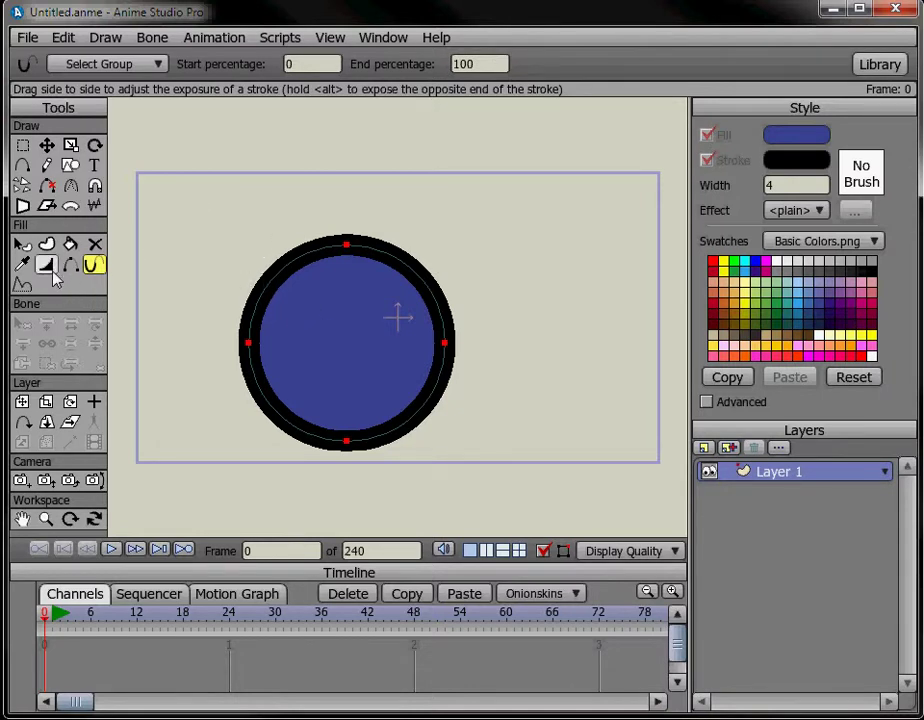
- Thicken the circle's black outline on its right side with the Line Width tool
{"action": "left_click", "coordinate": [47, 265]}
{"action": "left_click", "coordinate": [470, 300]}
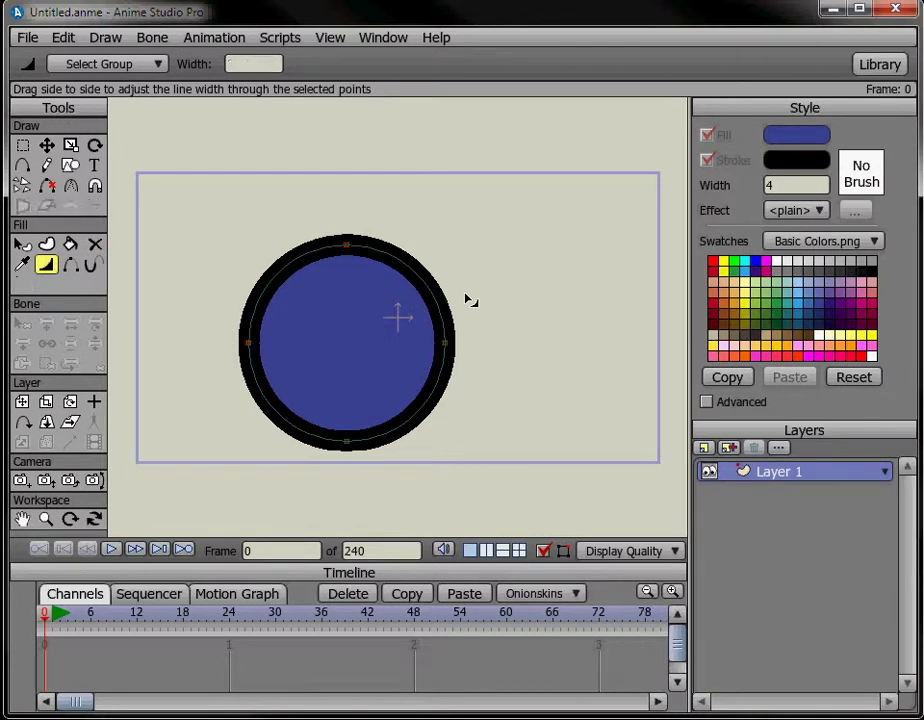
{"action": "mouse_move", "coordinate": [441, 313]}
{"action": "left_mouse_down"}
{"action": "mouse_move", "coordinate": [565, 299]}
{"action": "mouse_move", "coordinate": [550, 313]}
{"action": "left_mouse_up"}
{"action": "left_click_drag", "start_coordinate": [450, 330], "coordinate": [656, 287]}
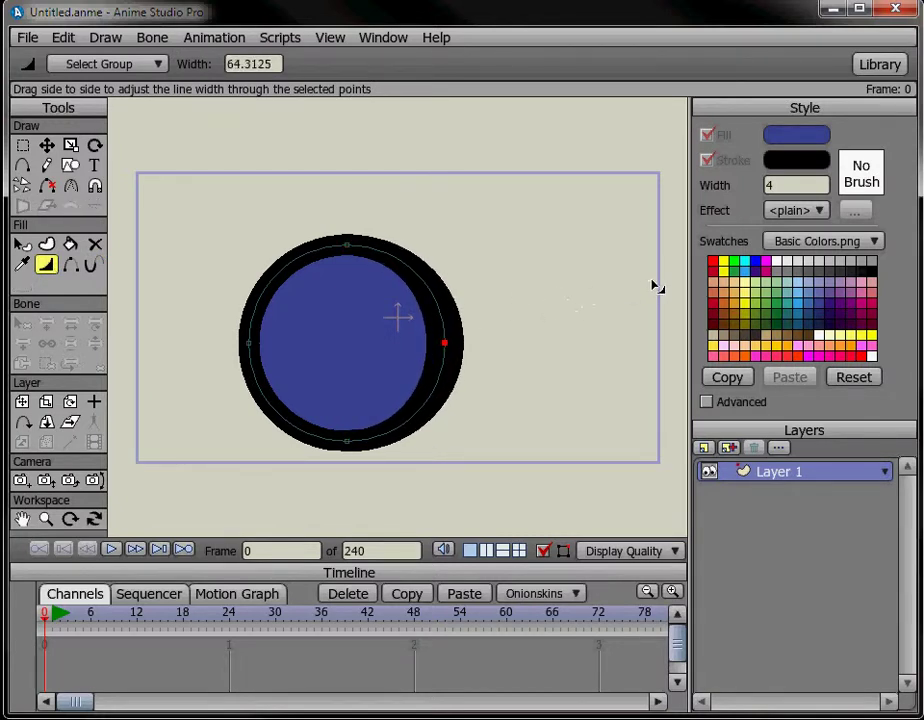
- Thin the circle's stroke on its left side so the outline tapers
{"action": "left_click_drag", "start_coordinate": [248, 342], "coordinate": [153, 340]}
{"action": "left_click_drag", "start_coordinate": [342, 340], "coordinate": [225, 342]}
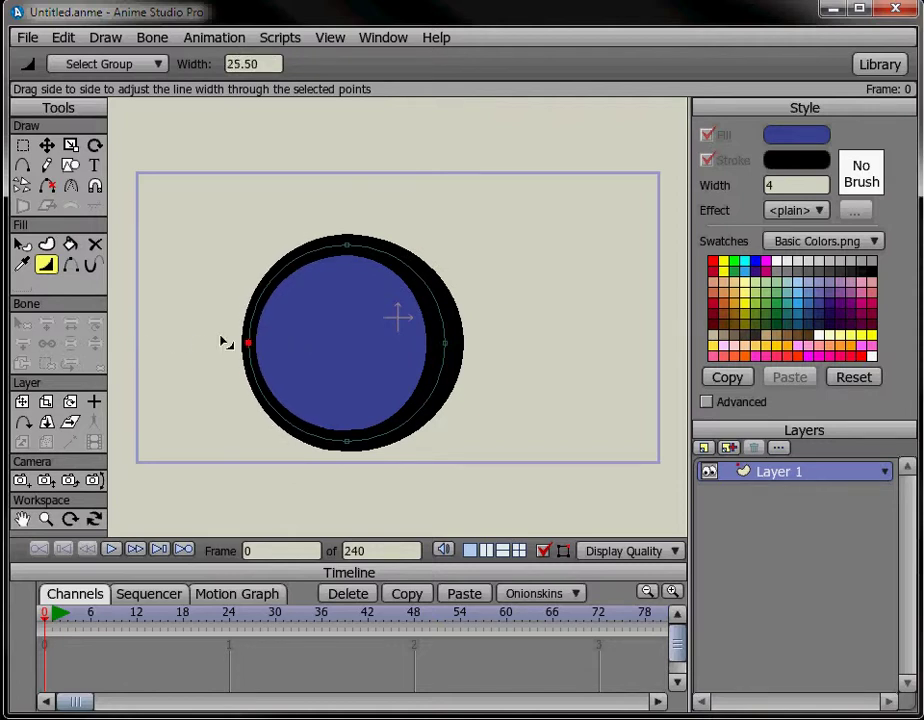
{"action": "left_click_drag", "start_coordinate": [431, 343], "coordinate": [190, 335]}
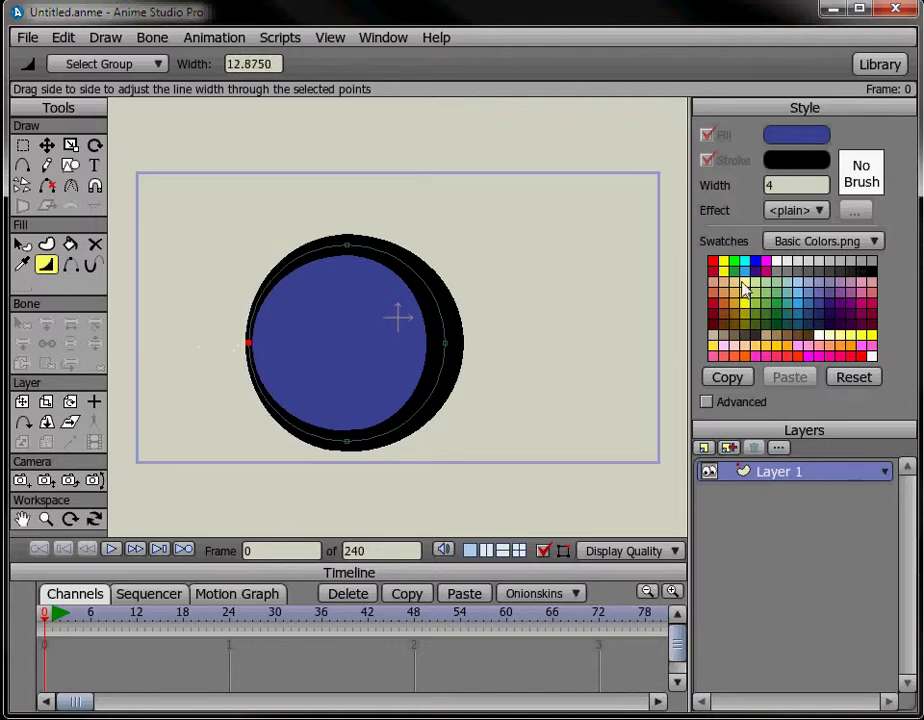
{"action": "left_click", "coordinate": [22, 244]}
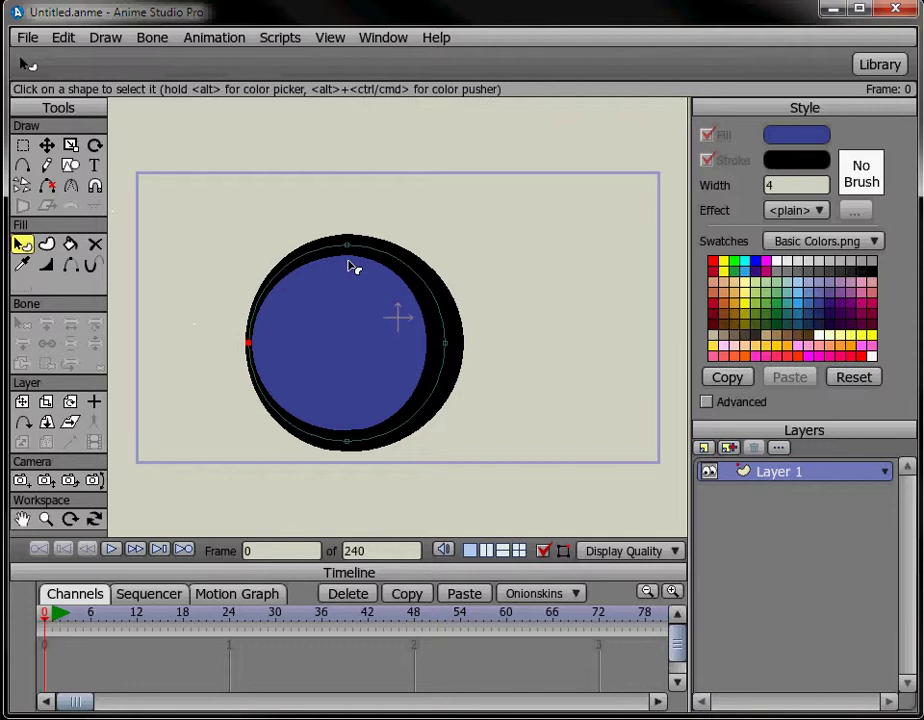
- Start a new document without saving and draw a blue circle left of centre
{"action": "key", "text": "ctrl+n"}
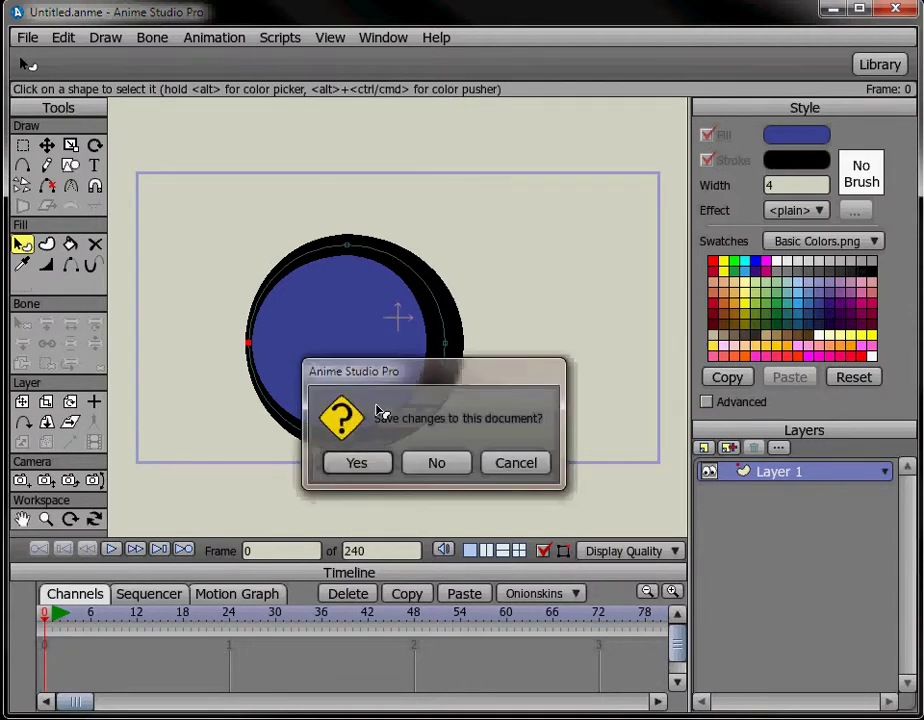
{"action": "left_click", "coordinate": [441, 463]}
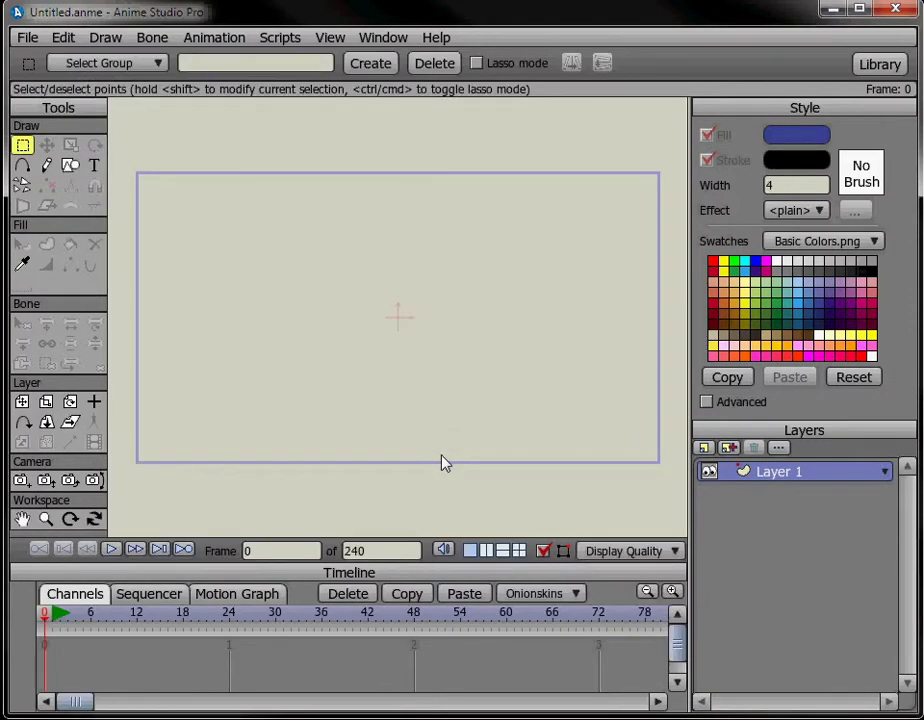
{"action": "left_click", "coordinate": [70, 165]}
{"action": "mouse_move", "coordinate": [243, 273]}
{"action": "left_mouse_down"}
{"action": "mouse_move", "coordinate": [400, 408]}
{"action": "mouse_move", "coordinate": [377, 421]}
{"action": "mouse_move", "coordinate": [575, 528]}
{"action": "left_mouse_up"}
- Give the circle a thick outline thinning on the left, and pull out a large blob
{"action": "left_click", "coordinate": [46, 264]}
{"action": "mouse_move", "coordinate": [373, 390]}
{"action": "left_mouse_down"}
{"action": "mouse_move", "coordinate": [590, 509]}
{"action": "mouse_move", "coordinate": [565, 487]}
{"action": "left_mouse_up"}
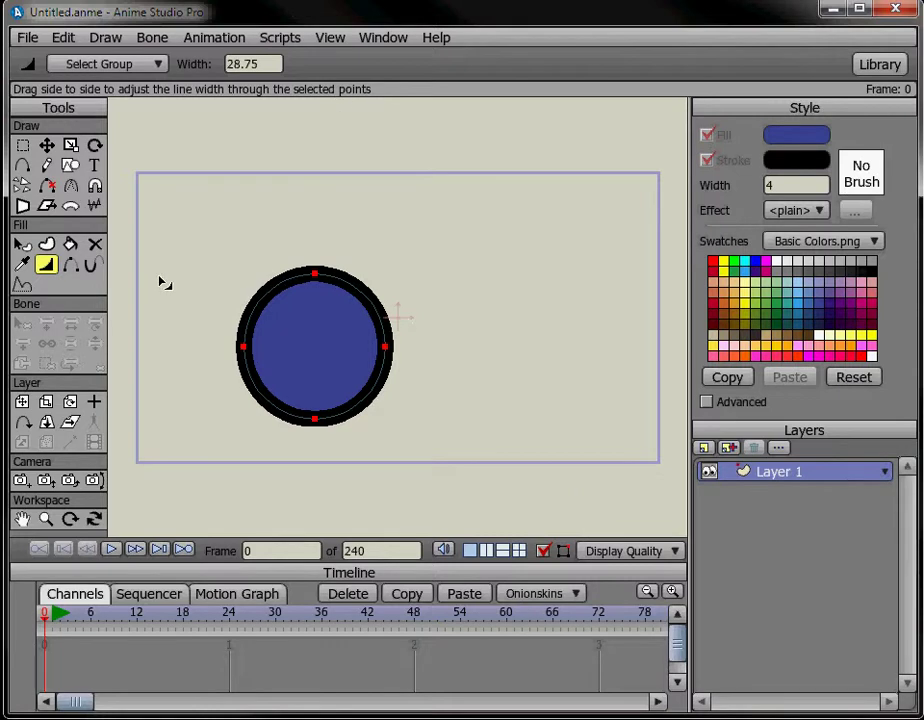
{"action": "left_click", "coordinate": [220, 257]}
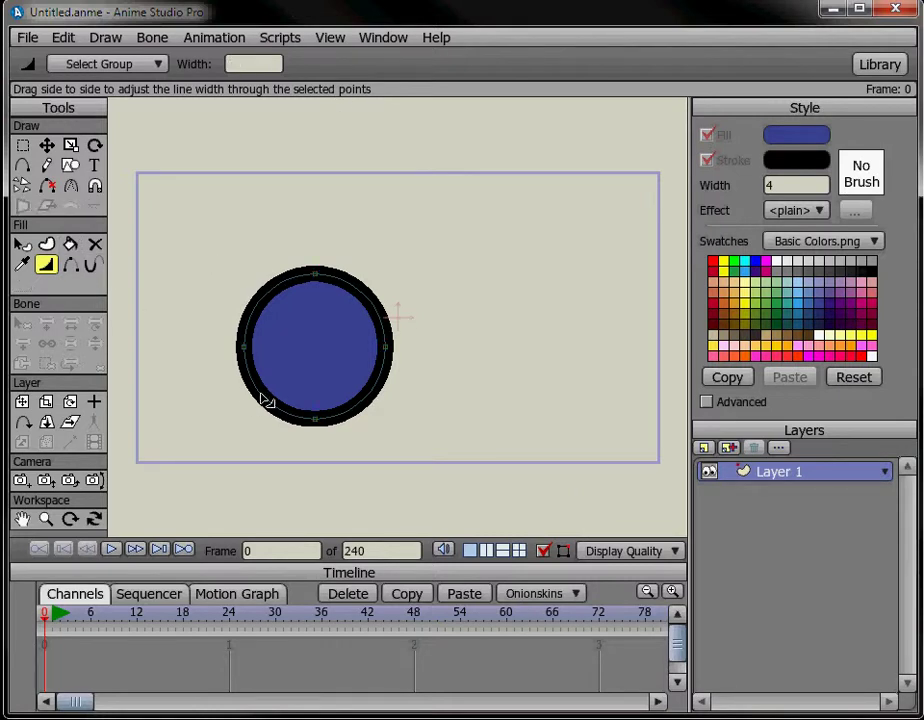
{"action": "left_click_drag", "start_coordinate": [243, 346], "coordinate": [136, 462]}
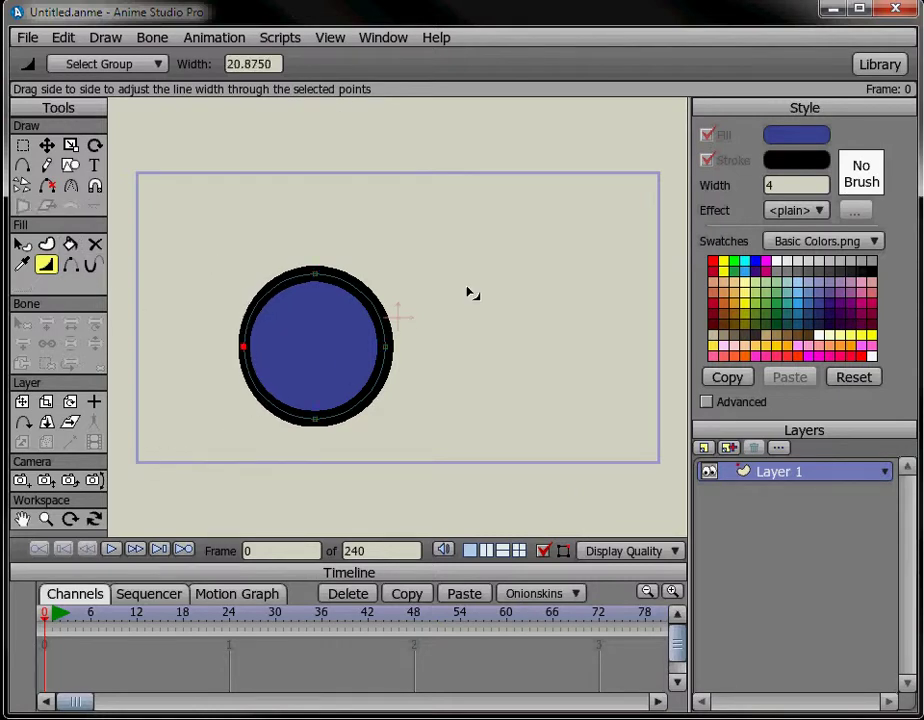
{"action": "left_click", "coordinate": [22, 165]}
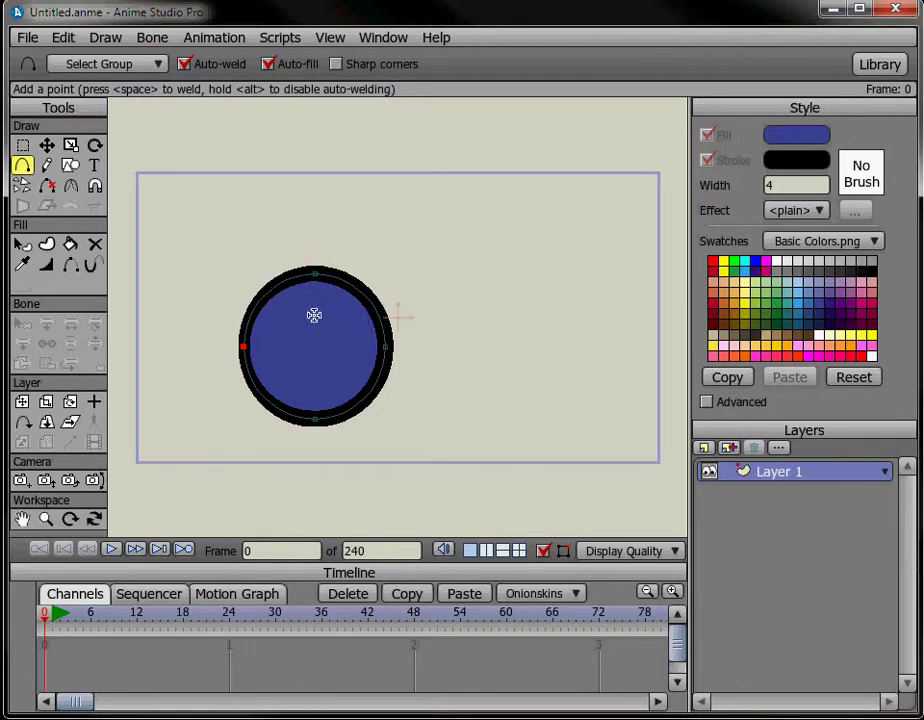
{"action": "mouse_move", "coordinate": [345, 288]}
{"action": "left_mouse_down"}
{"action": "mouse_move", "coordinate": [420, 194]}
{"action": "mouse_move", "coordinate": [563, 245]}
{"action": "mouse_move", "coordinate": [435, 365]}
{"action": "mouse_move", "coordinate": [360, 373]}
{"action": "mouse_move", "coordinate": [314, 323]}
{"action": "left_mouse_up"}
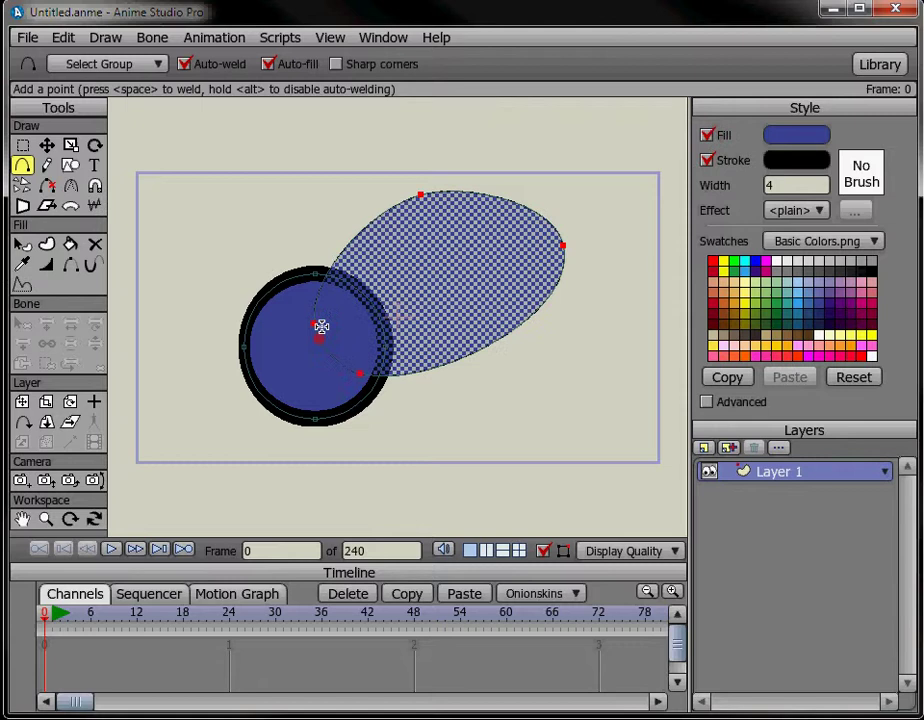
- Thicken the blob's outline and hide its edge crossing the circle
{"action": "left_click", "coordinate": [46, 264]}
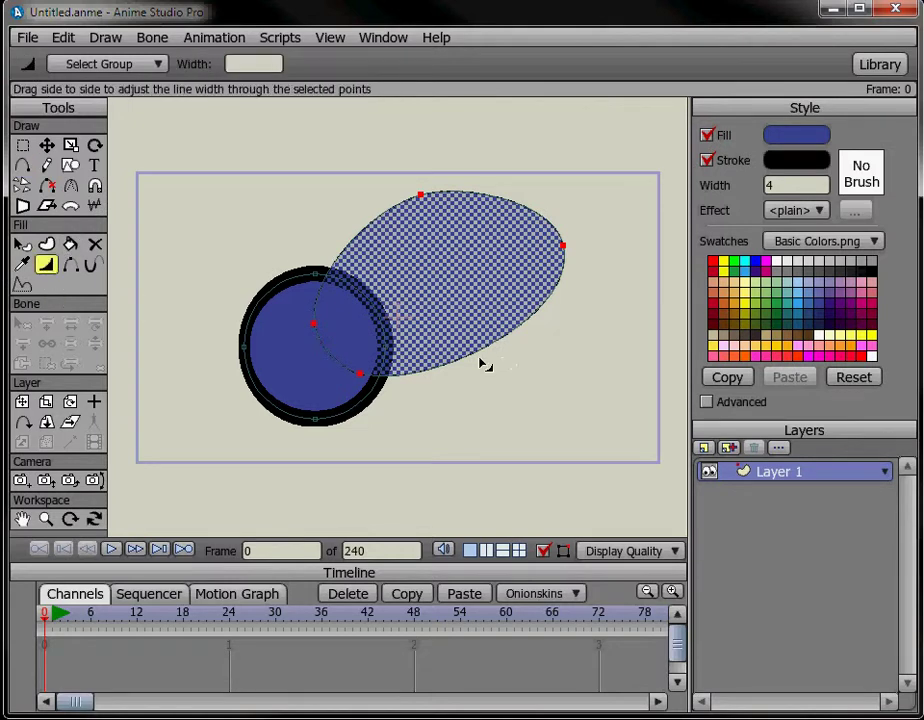
{"action": "mouse_move", "coordinate": [482, 367]}
{"action": "left_mouse_down"}
{"action": "mouse_move", "coordinate": [516, 371]}
{"action": "mouse_move", "coordinate": [532, 402]}
{"action": "mouse_move", "coordinate": [602, 455]}
{"action": "left_mouse_up"}
{"action": "left_click", "coordinate": [345, 237]}
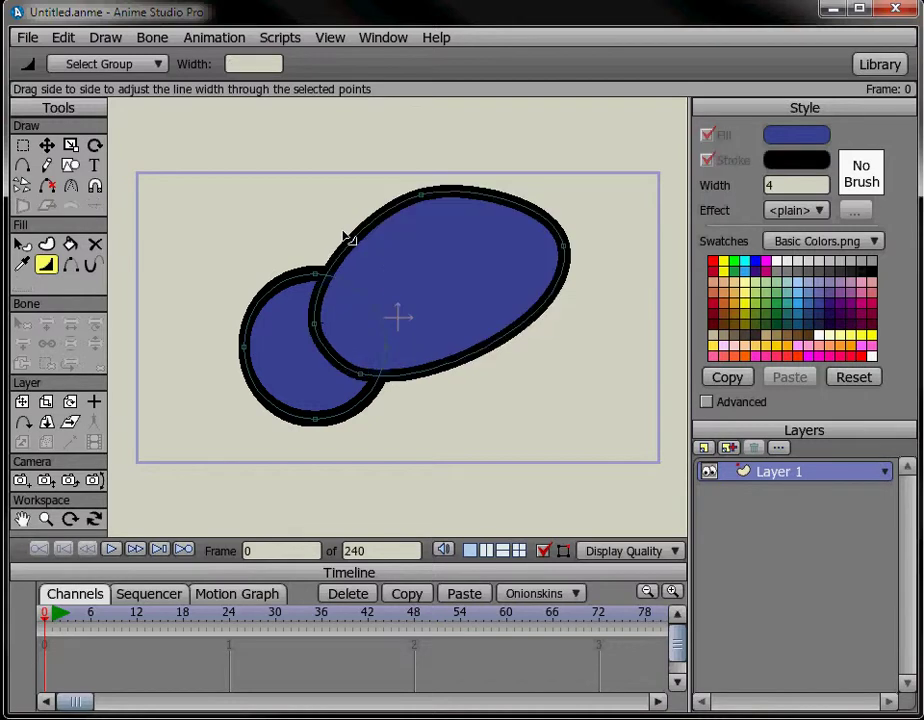
{"action": "left_click", "coordinate": [72, 266]}
{"action": "left_click", "coordinate": [335, 362]}
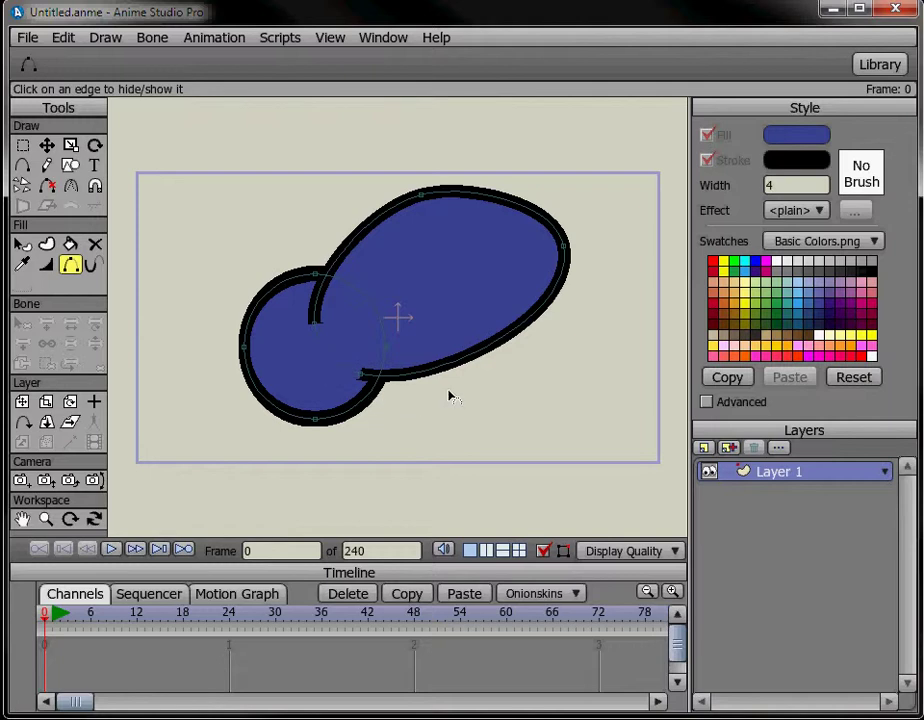
- Create blue filled shapes from the blob and circle edges
{"action": "left_click", "coordinate": [46, 244]}
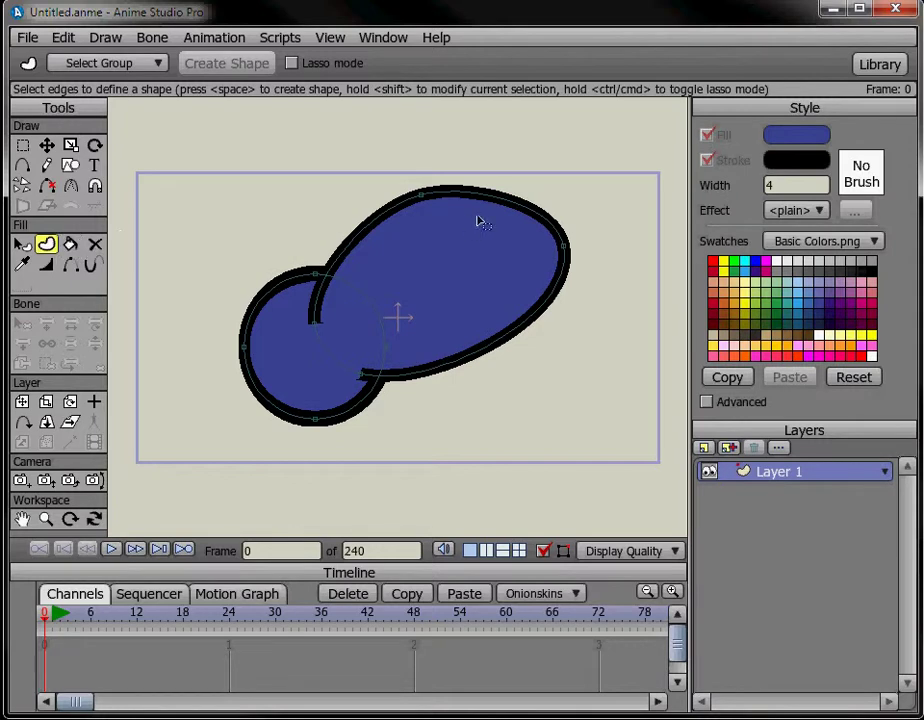
{"action": "left_click_drag", "start_coordinate": [622, 168], "coordinate": [161, 479]}
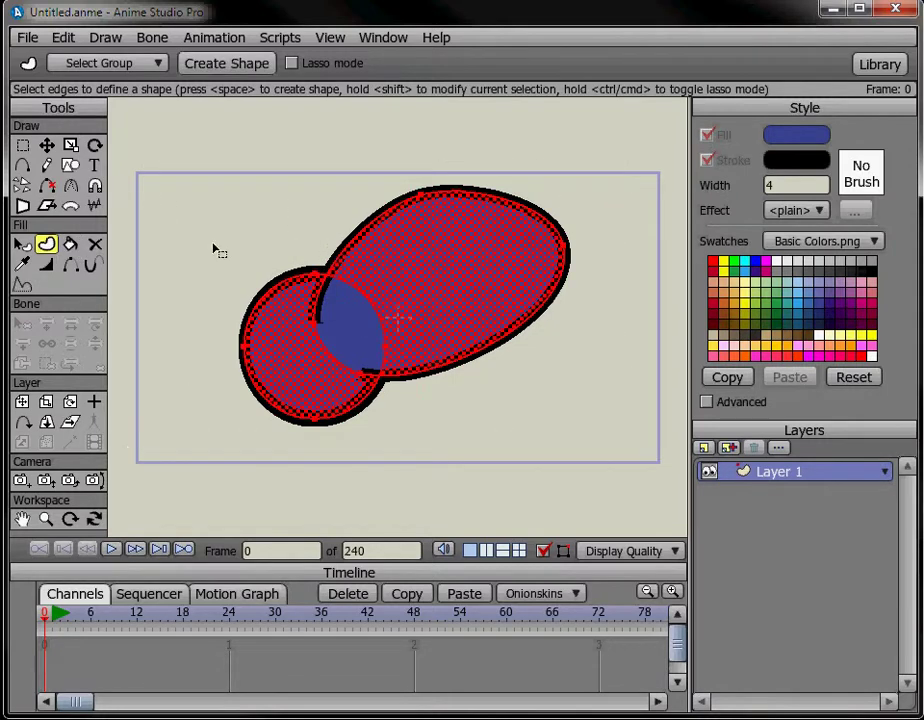
{"action": "left_click", "coordinate": [228, 68]}
{"action": "left_click", "coordinate": [281, 247]}
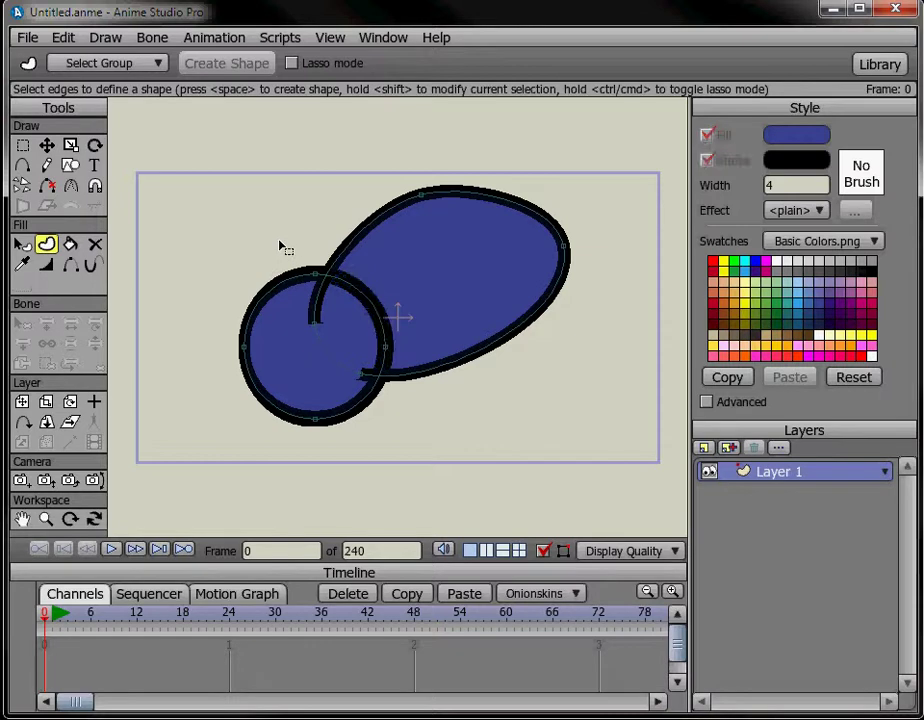
{"action": "left_click", "coordinate": [300, 330]}
{"action": "key", "text": "space"}
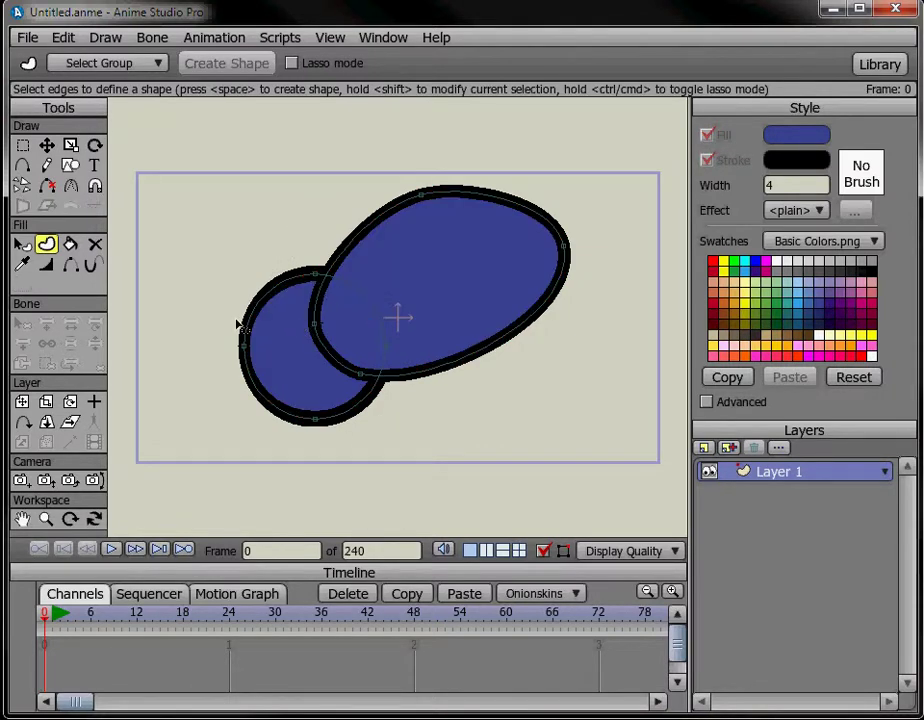
- Hide the inner blob edge where it meets the circle after filling
{"action": "key", "text": "w"}
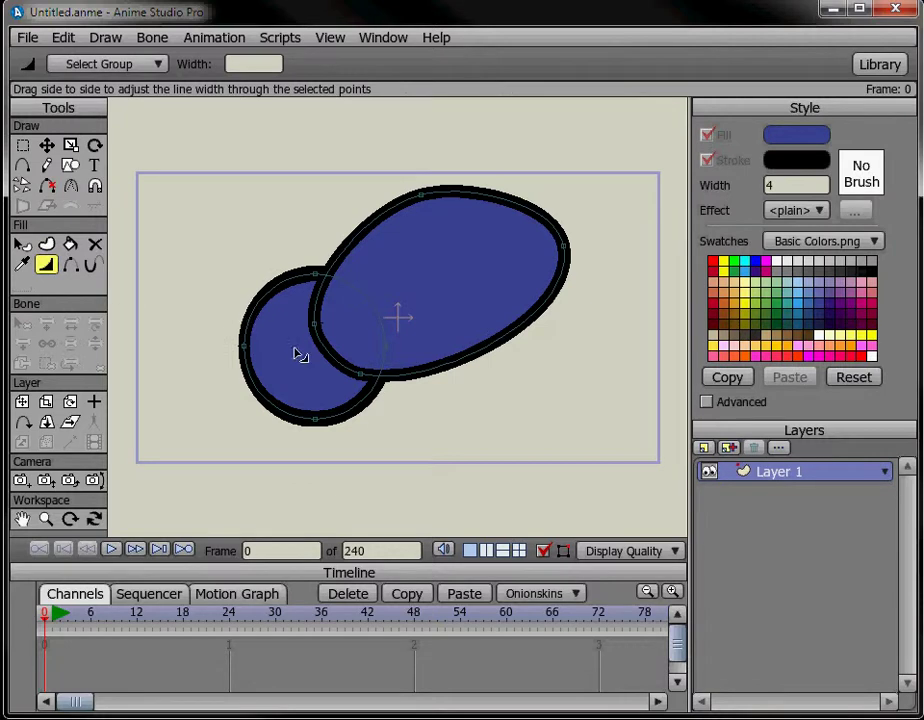
{"action": "left_click", "coordinate": [331, 357]}
{"action": "key", "text": "h"}
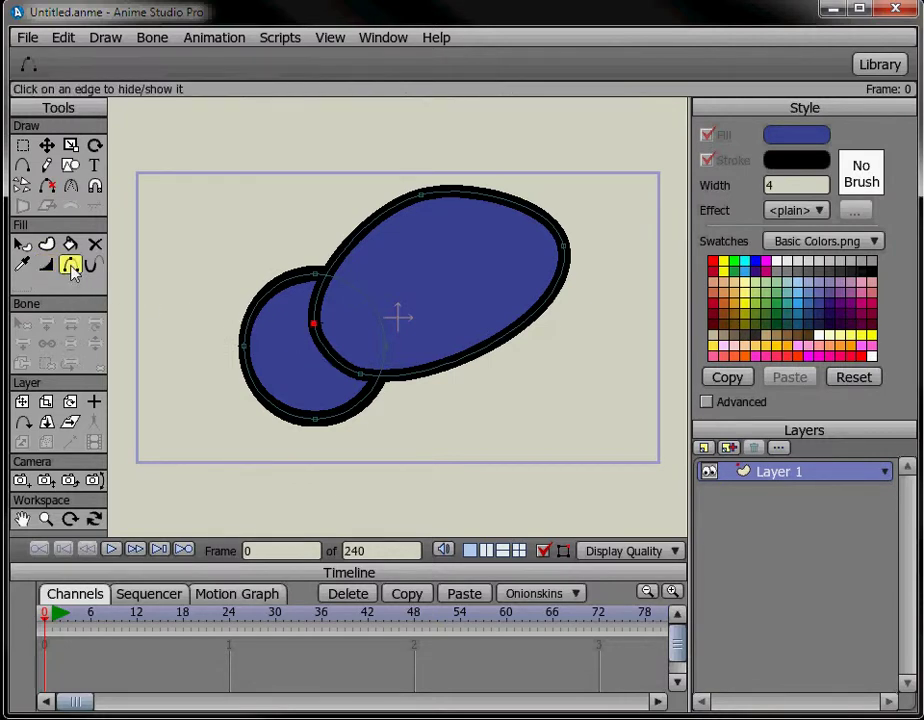
{"action": "left_click", "coordinate": [340, 360]}
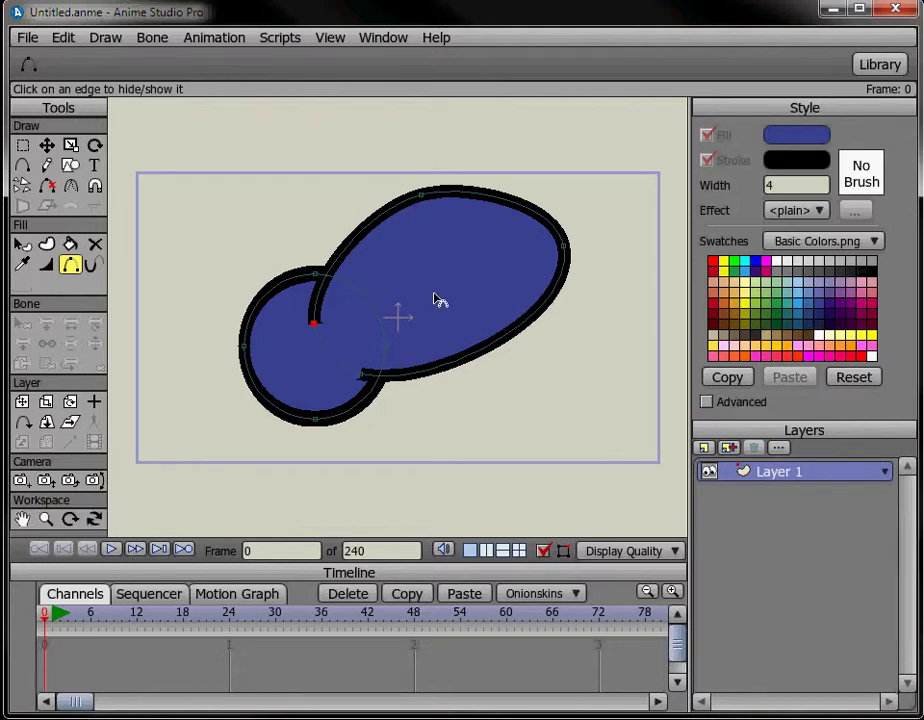
- Shift the layer slightly left and draw a small oval right of the shapes
{"action": "left_click", "coordinate": [23, 402]}
{"action": "mouse_move", "coordinate": [381, 408]}
{"action": "left_mouse_down"}
{"action": "mouse_move", "coordinate": [443, 294]}
{"action": "mouse_move", "coordinate": [282, 387]}
{"action": "mouse_move", "coordinate": [463, 430]}
{"action": "mouse_move", "coordinate": [351, 423]}
{"action": "mouse_move", "coordinate": [358, 418]}
{"action": "left_mouse_up"}
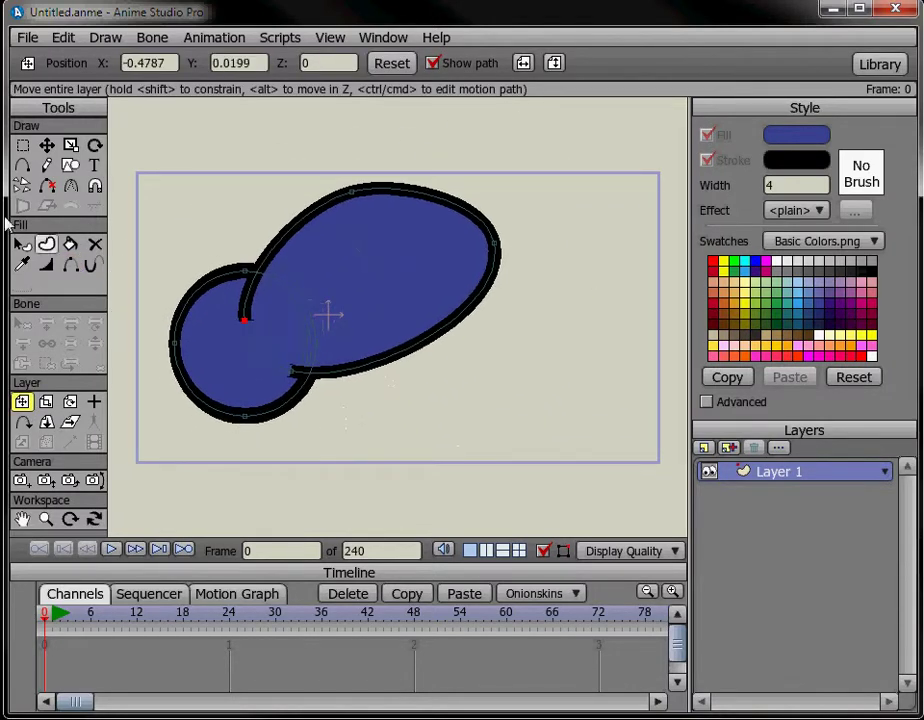
{"action": "left_click", "coordinate": [70, 165]}
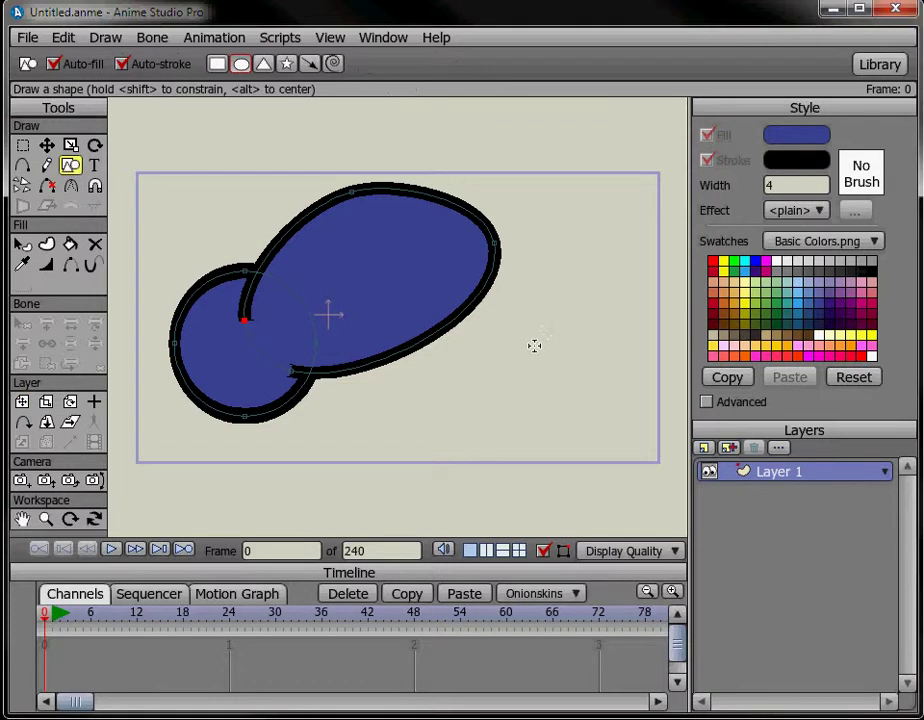
{"action": "left_click_drag", "start_coordinate": [533, 346], "coordinate": [584, 417]}
- Nudge the layer up-right and select all the blob and circle points
{"action": "left_click", "coordinate": [22, 402]}
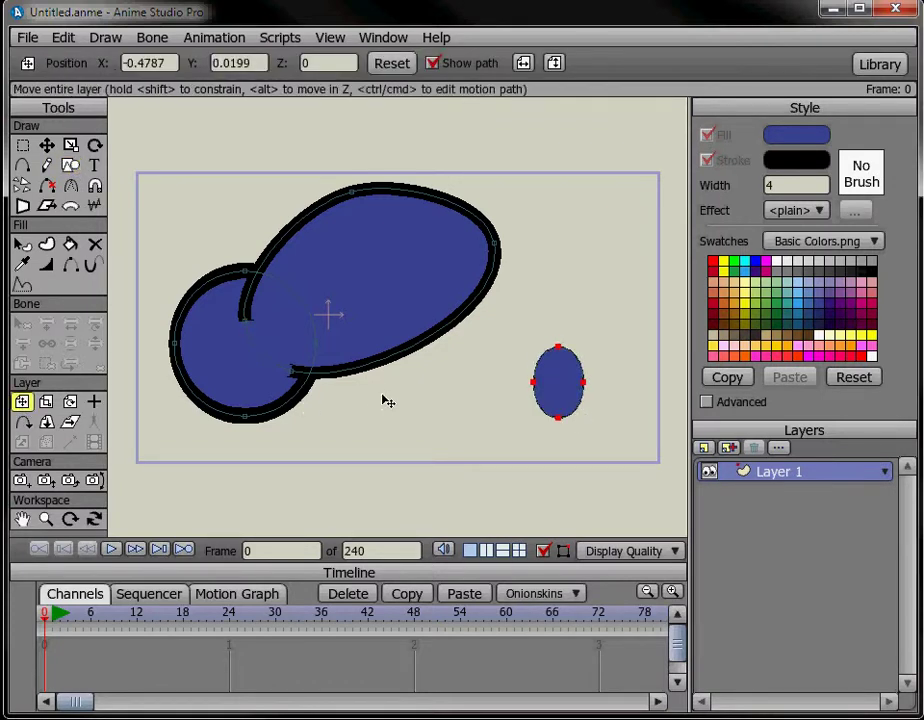
{"action": "left_click_drag", "start_coordinate": [384, 398], "coordinate": [408, 400]}
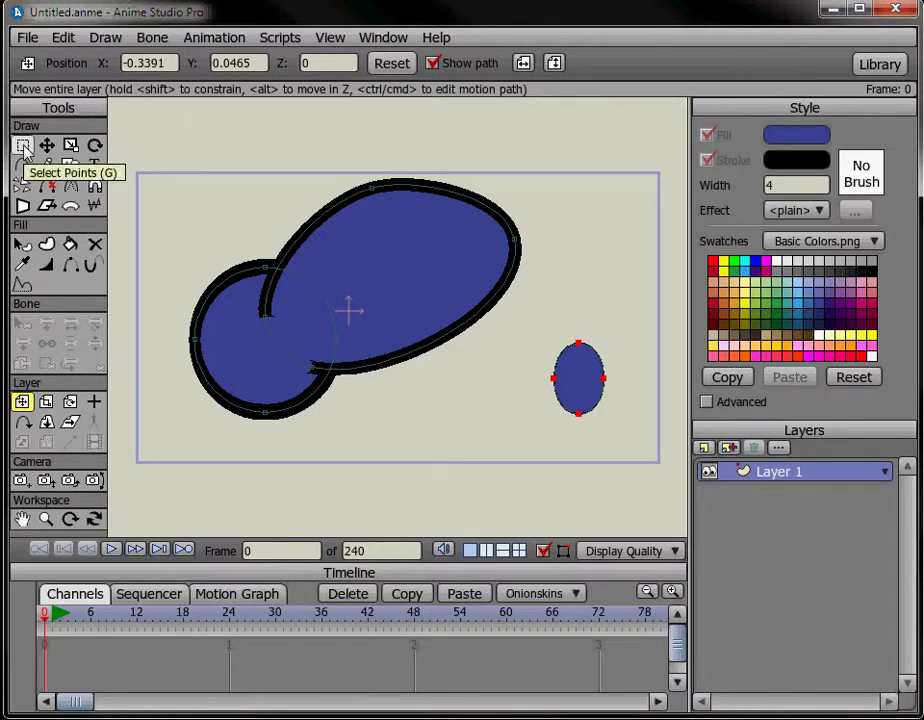
{"action": "left_click", "coordinate": [23, 146]}
{"action": "left_click_drag", "start_coordinate": [151, 146], "coordinate": [534, 445]}
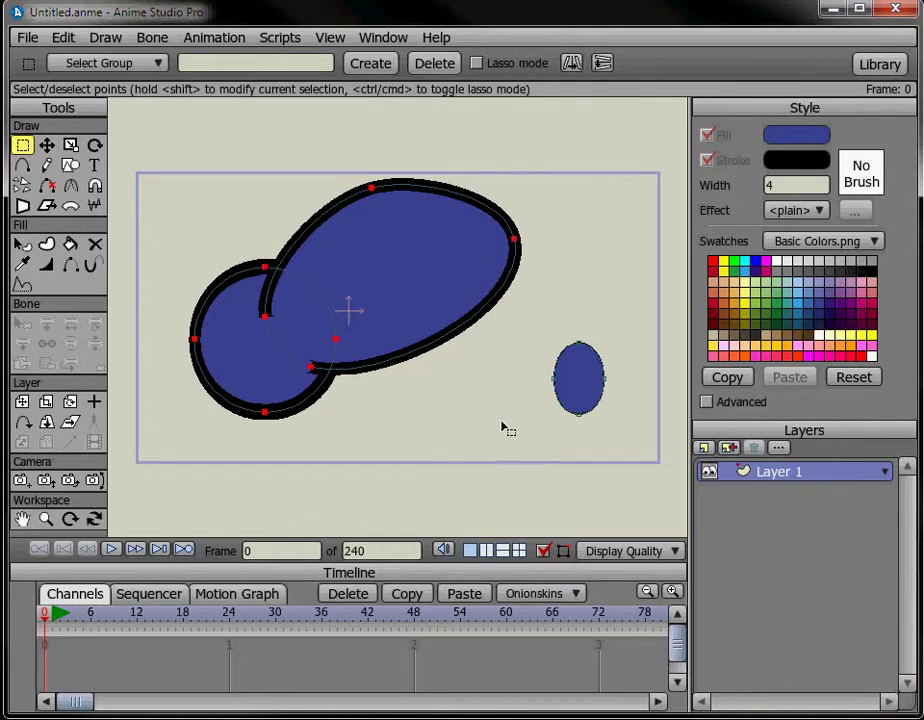
- Create a point group 'Blog' from the selection and try correcting its name to end in 'b'
{"action": "left_click", "coordinate": [199, 61]}
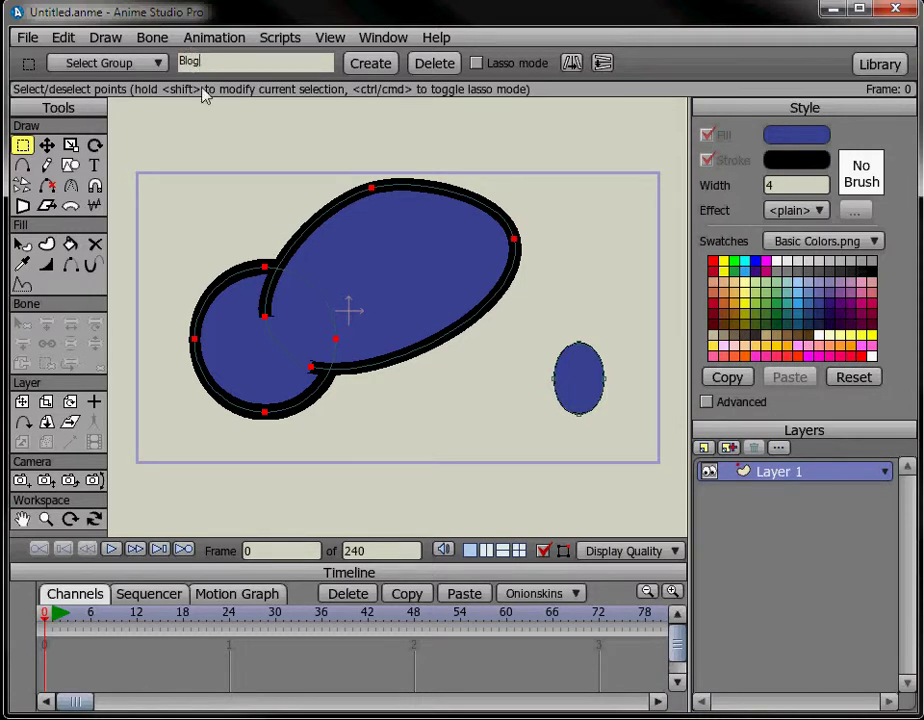
{"action": "left_click", "coordinate": [368, 63]}
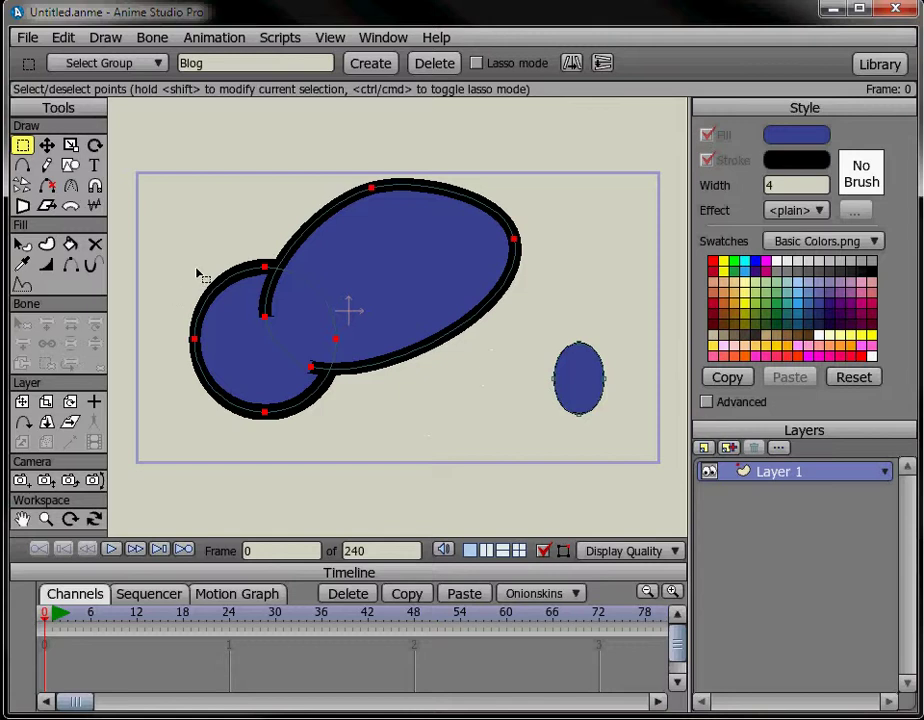
{"action": "left_click", "coordinate": [100, 64]}
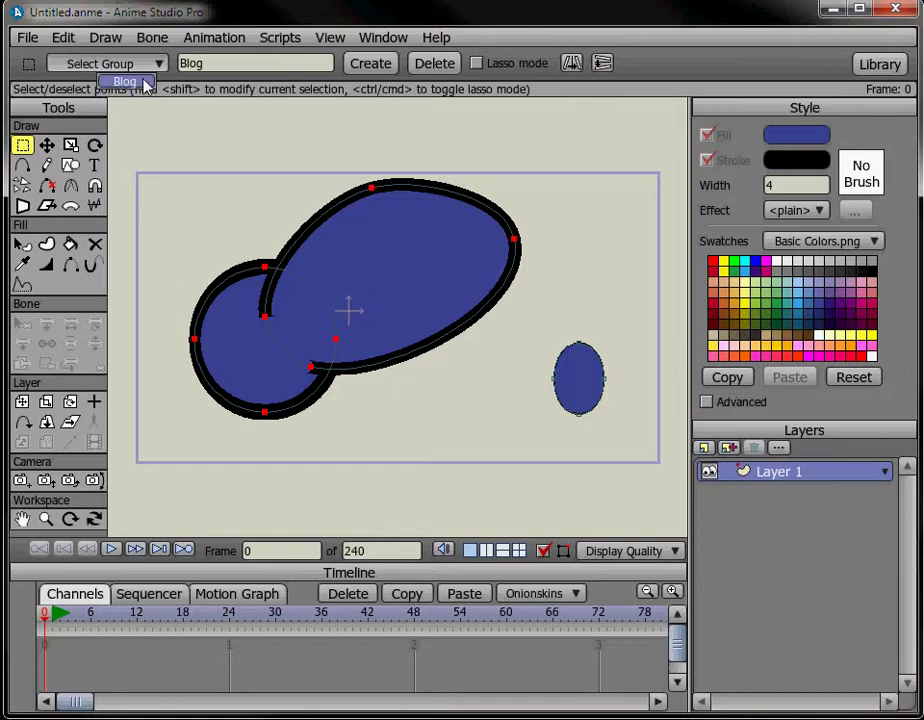
{"action": "left_click", "coordinate": [145, 86]}
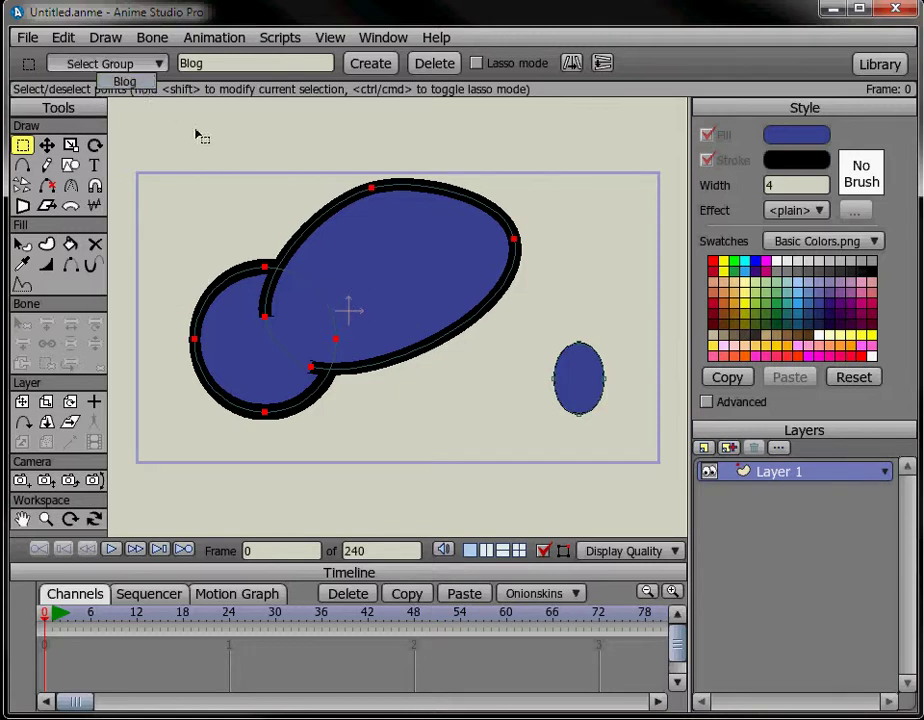
{"action": "double_click", "coordinate": [214, 62]}
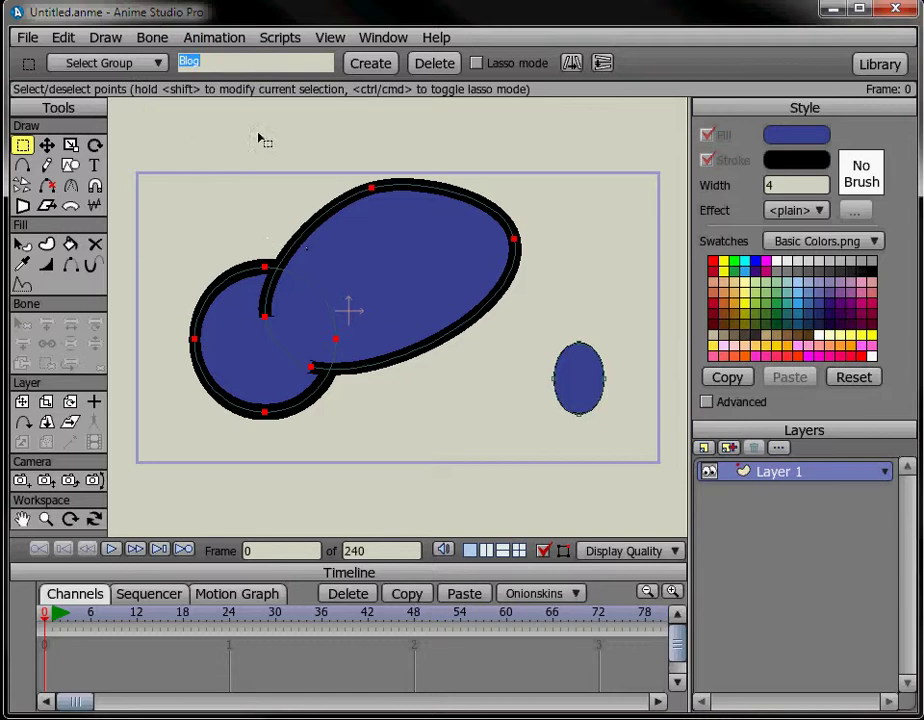
{"action": "left_click", "coordinate": [210, 62]}
{"action": "key", "text": "BackSpace"}
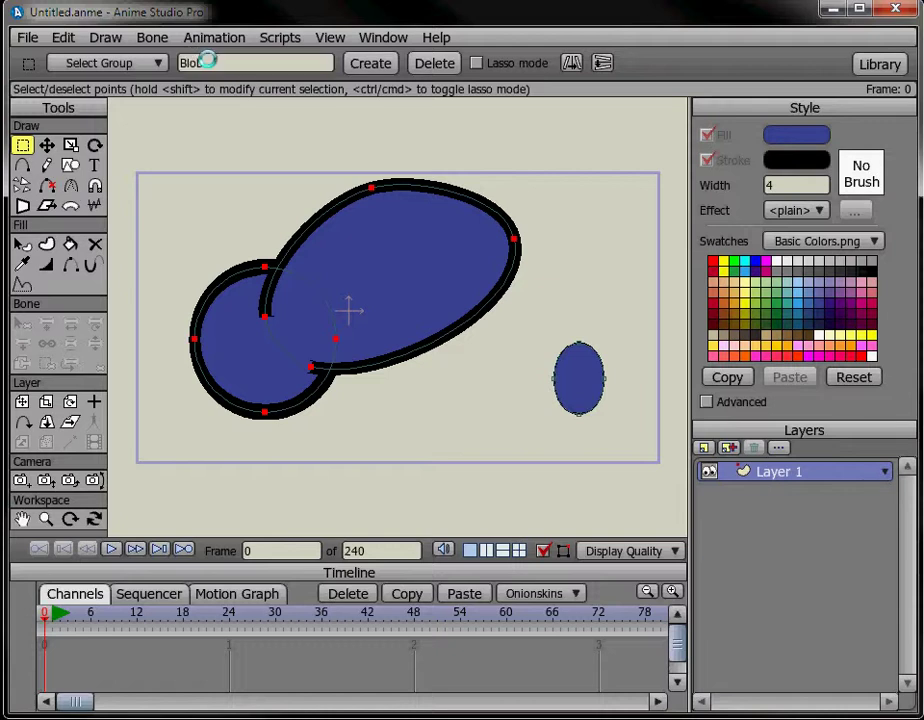
{"action": "type", "text": "b"}
- Reselect the Blog group's points and create a new point group named 'Blob'
{"action": "left_click", "coordinate": [115, 63]}
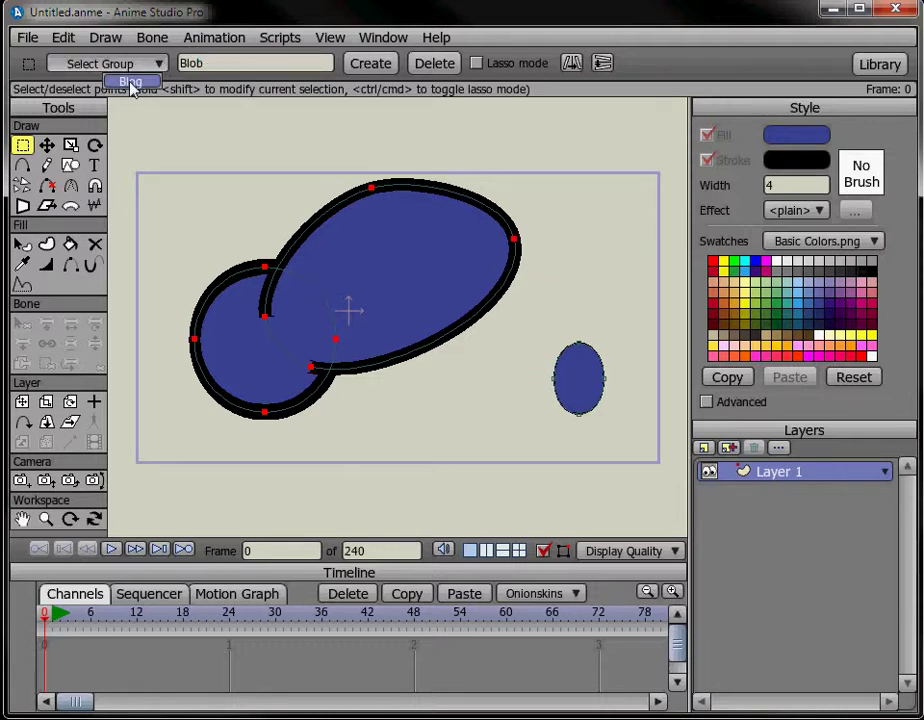
{"action": "left_click", "coordinate": [130, 82]}
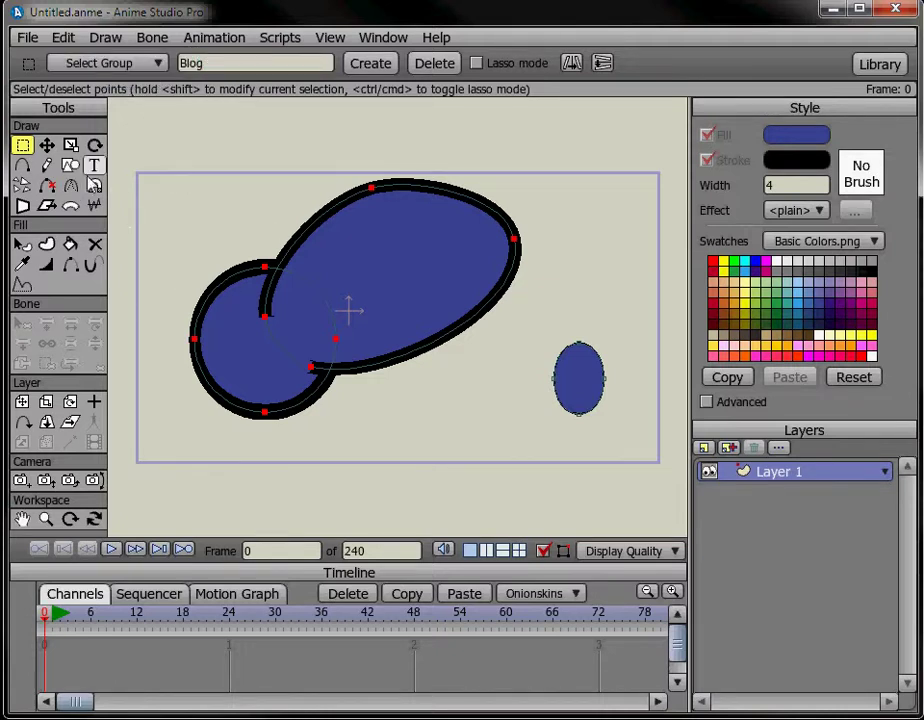
{"action": "left_click_drag", "start_coordinate": [148, 126], "coordinate": [549, 476]}
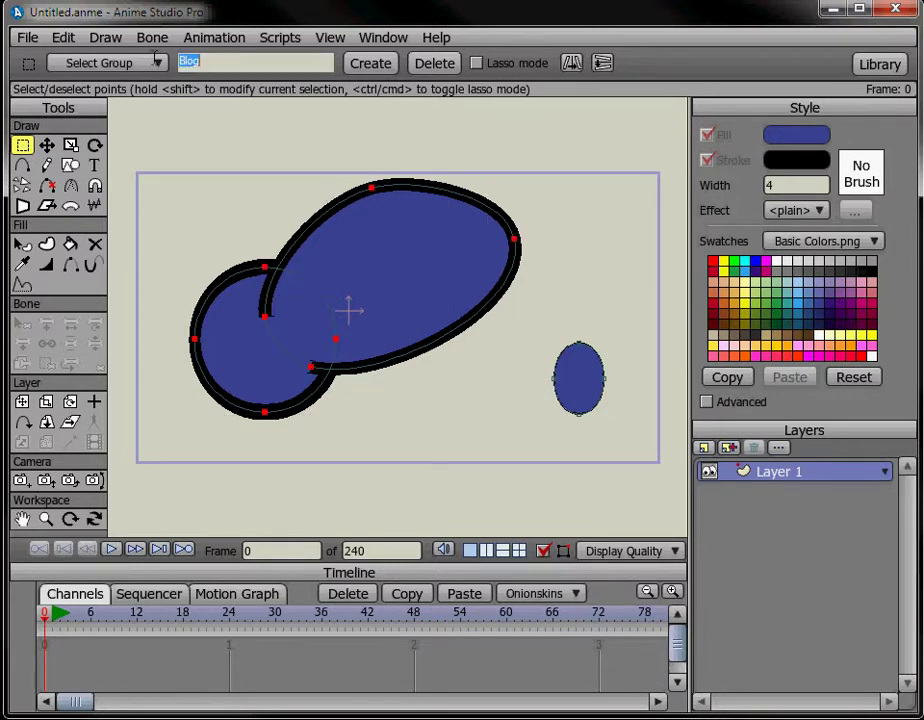
{"action": "type", "text": "Blob"}
{"action": "left_click", "coordinate": [380, 66]}
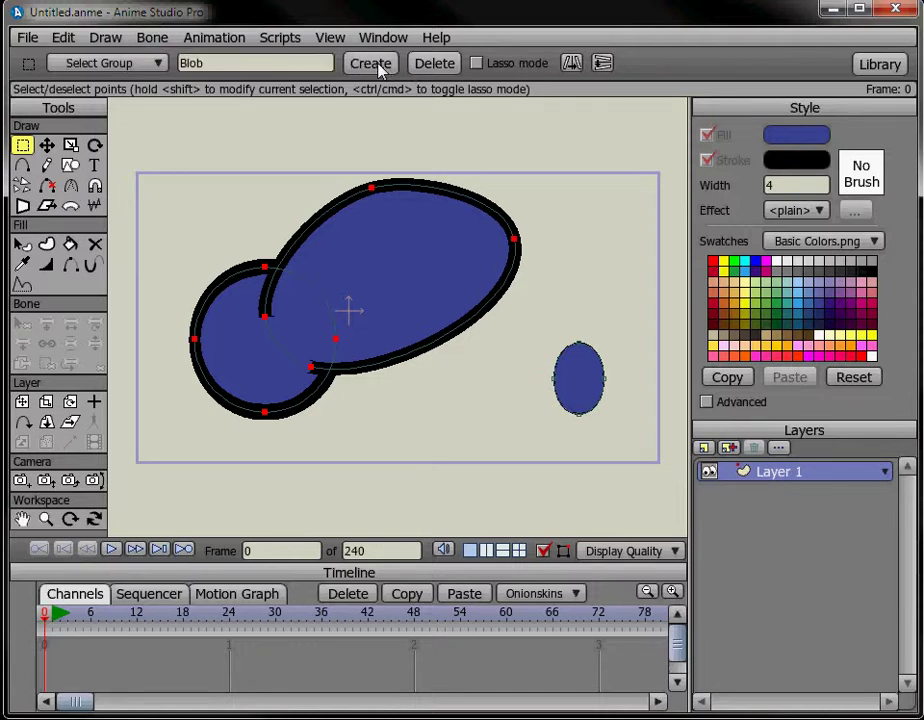
- Delete the misspelled 'Blog' group and select the small oval's points
{"action": "left_click", "coordinate": [127, 66]}
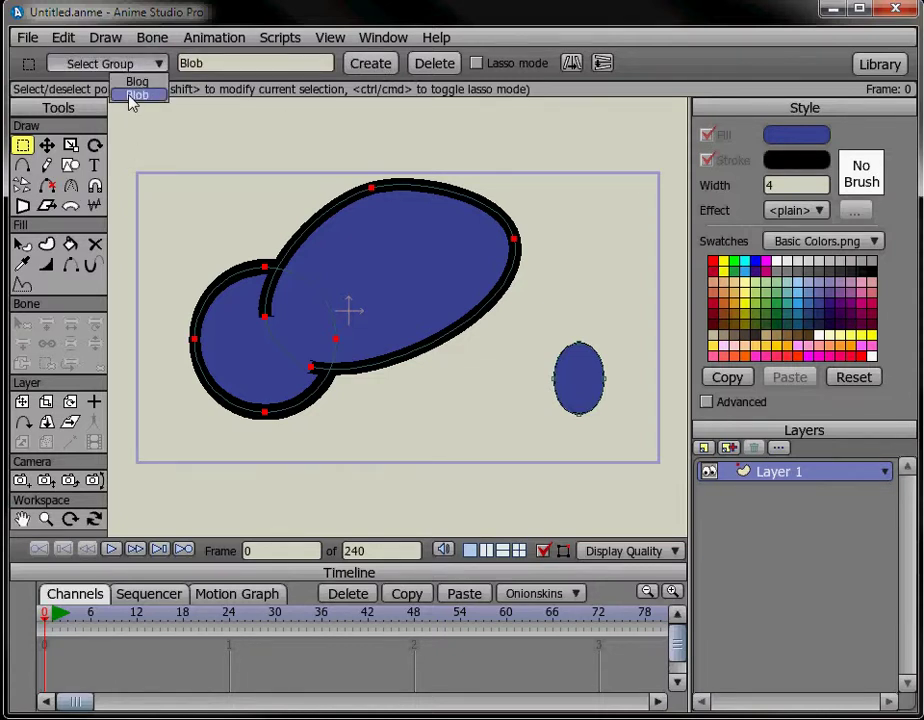
{"action": "left_click", "coordinate": [131, 96]}
{"action": "left_click", "coordinate": [128, 64]}
{"action": "left_click", "coordinate": [137, 81]}
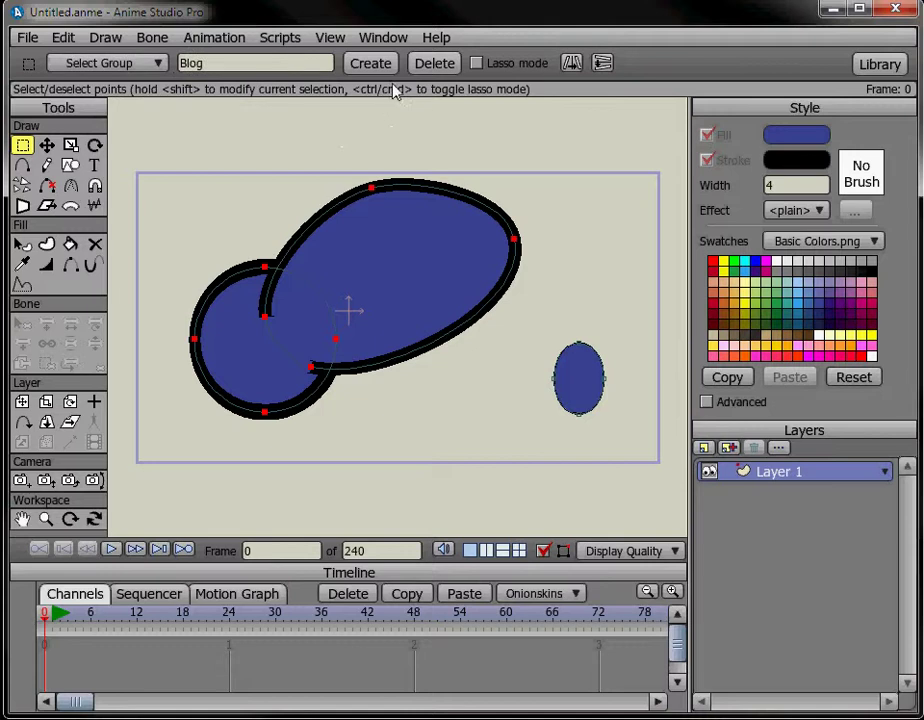
{"action": "left_click", "coordinate": [431, 64]}
{"action": "left_click_drag", "start_coordinate": [529, 312], "coordinate": [643, 441]}
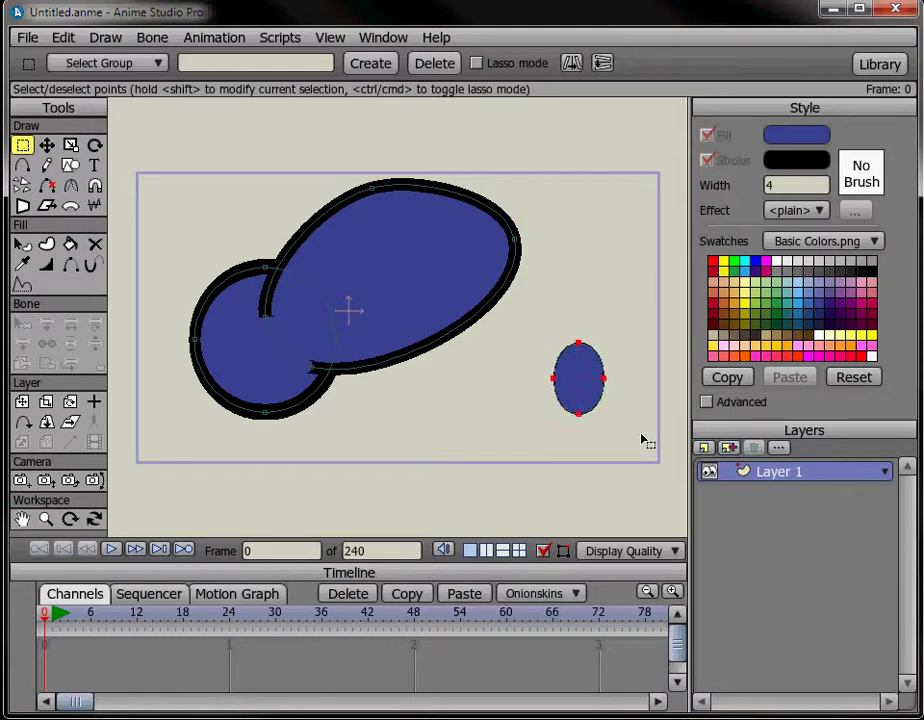
- Create a point group named 'Circle' from the oval's points
{"action": "left_click", "coordinate": [205, 62]}
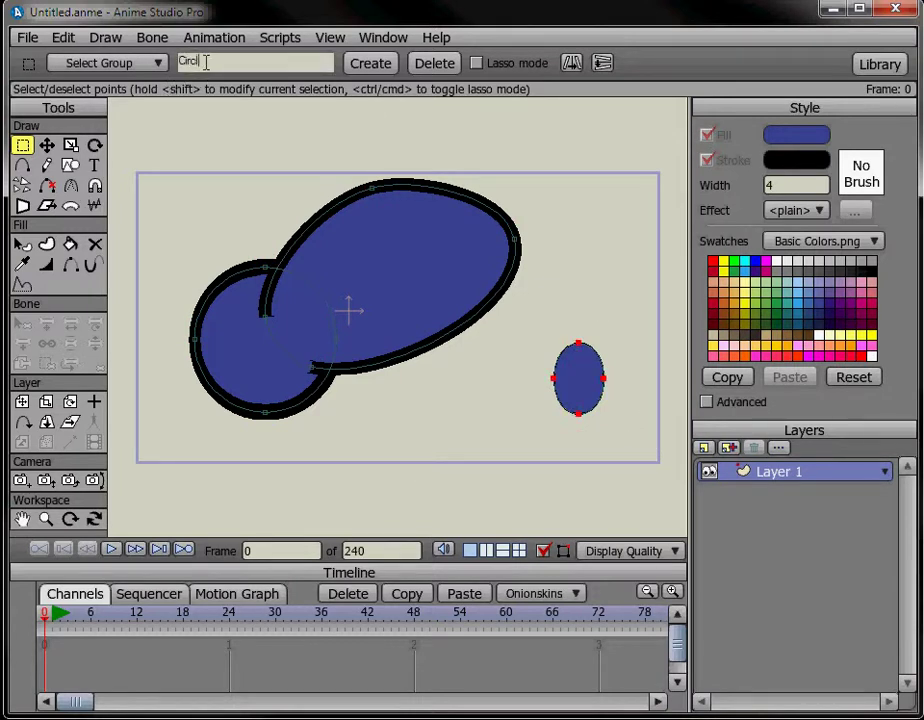
{"action": "type", "text": "Circle"}
{"action": "left_click", "coordinate": [370, 62]}
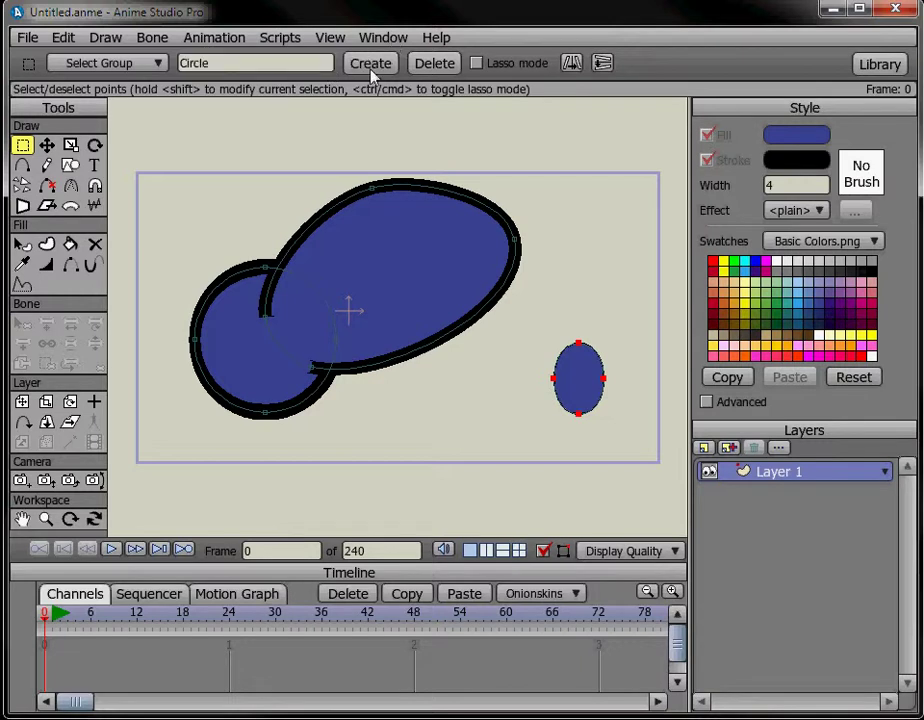
{"action": "left_click", "coordinate": [380, 290]}
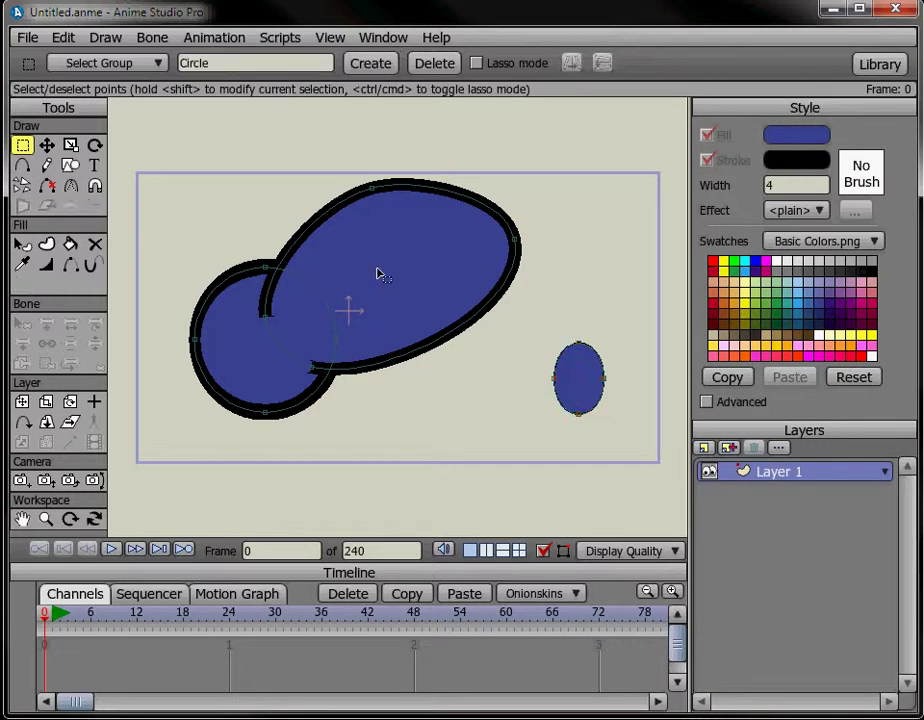
- Select the Blob group and move its points up and to the left
{"action": "left_click", "coordinate": [103, 62]}
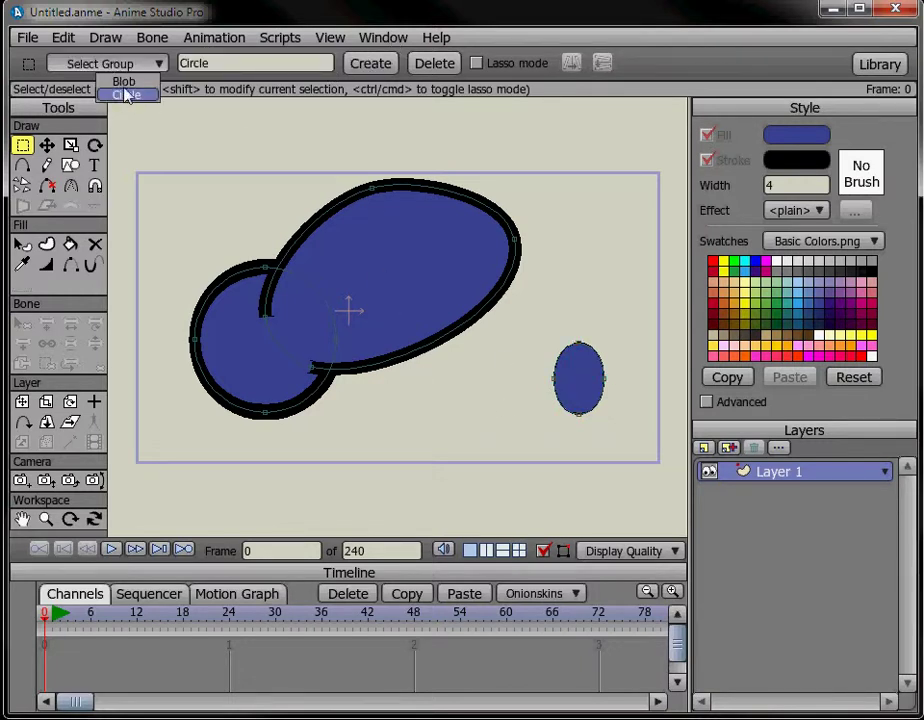
{"action": "left_click", "coordinate": [124, 82]}
{"action": "left_click", "coordinate": [135, 63]}
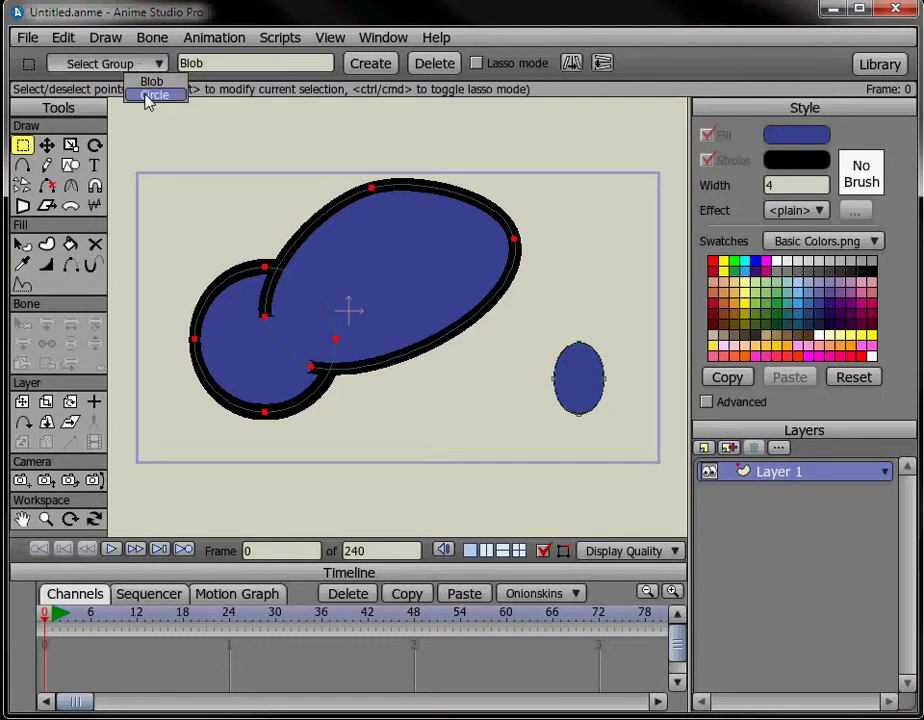
{"action": "left_click", "coordinate": [50, 115]}
{"action": "left_click", "coordinate": [46, 145]}
{"action": "left_click_drag", "start_coordinate": [220, 301], "coordinate": [250, 318]}
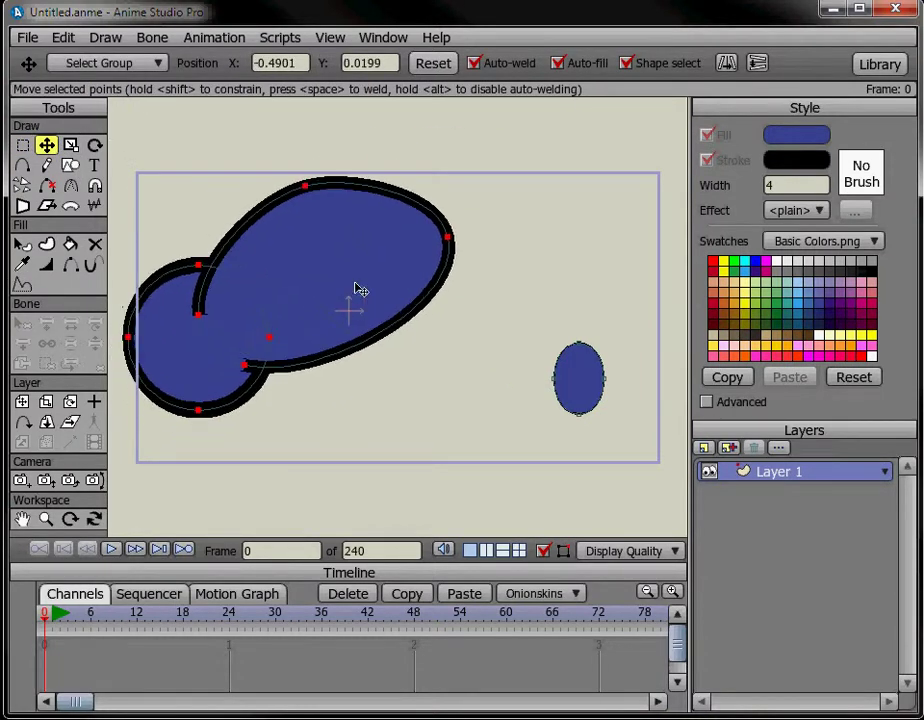
{"action": "left_click_drag", "start_coordinate": [361, 289], "coordinate": [379, 271]}
- Draw a star overlapping the oval and group both shapes' points as 'Stars'
{"action": "left_click", "coordinate": [70, 165]}
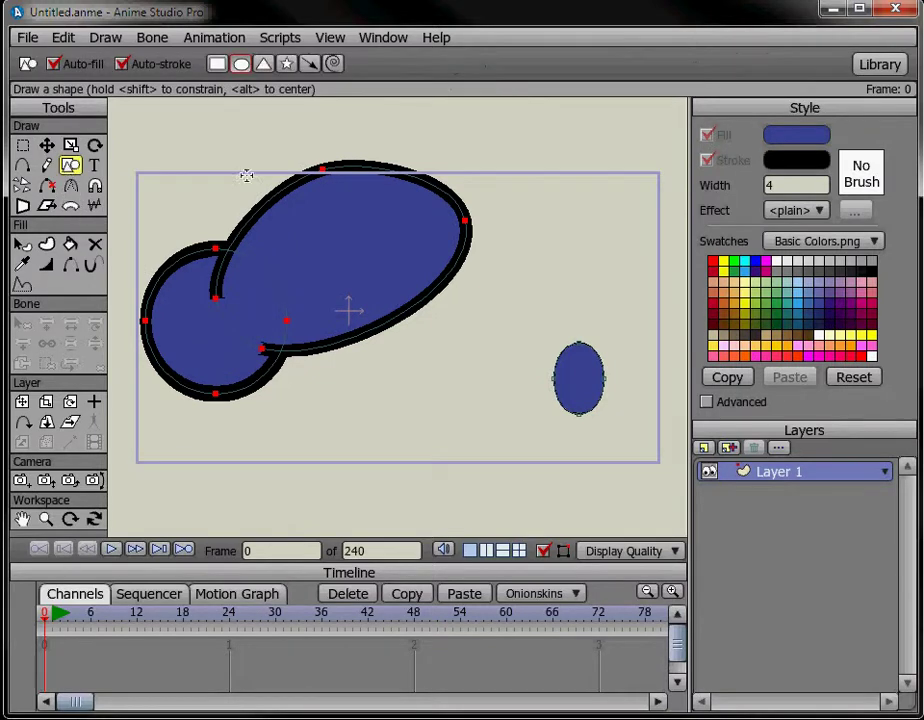
{"action": "left_click", "coordinate": [287, 63]}
{"action": "left_click_drag", "start_coordinate": [567, 287], "coordinate": [648, 378]}
{"action": "left_click", "coordinate": [22, 145]}
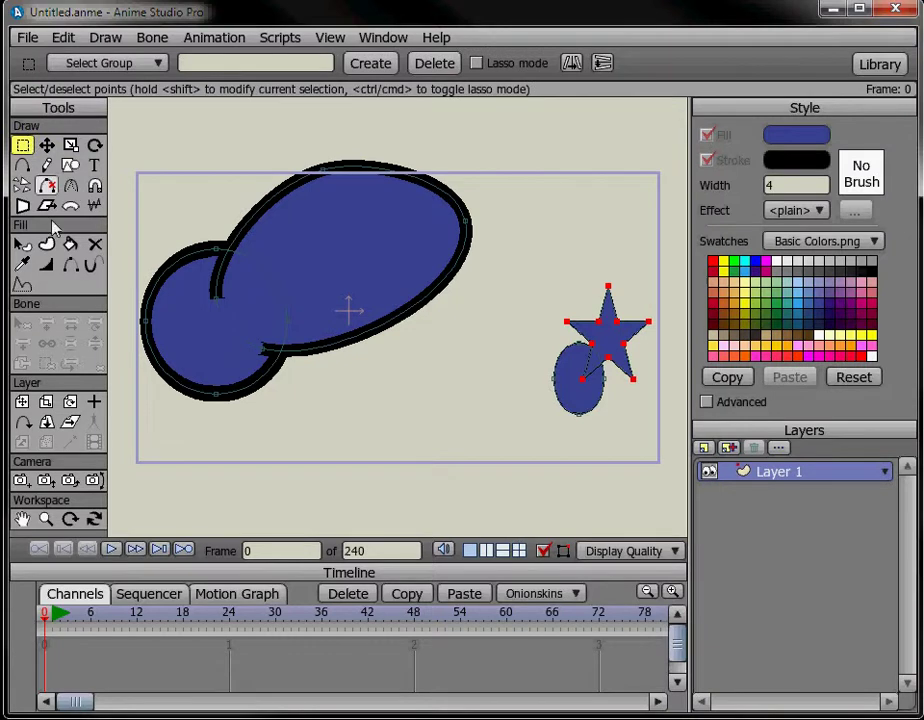
{"action": "left_click_drag", "start_coordinate": [530, 254], "coordinate": [604, 428]}
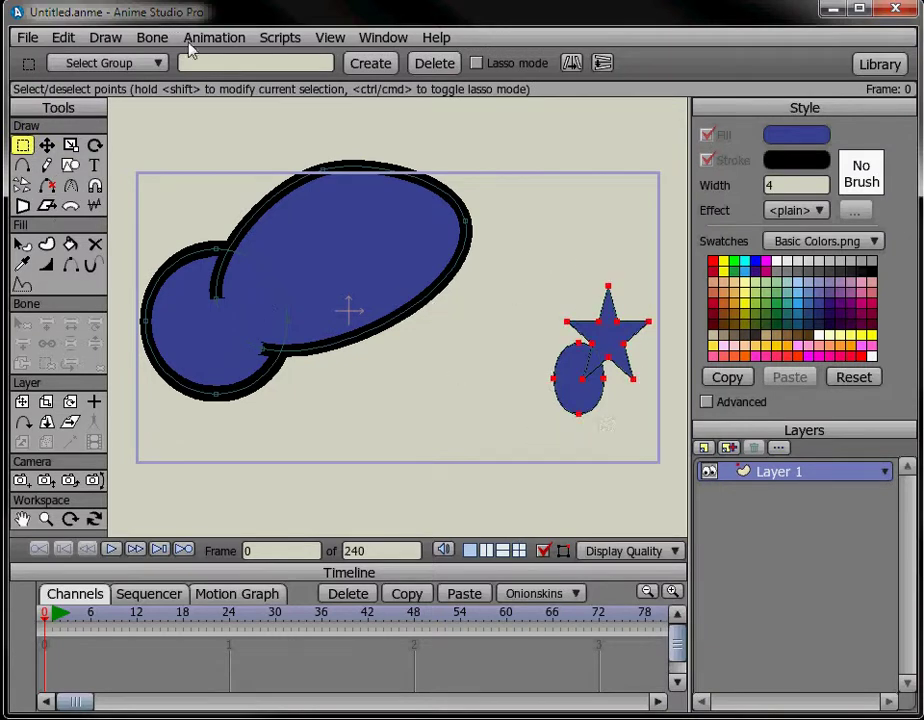
{"action": "left_click", "coordinate": [214, 68]}
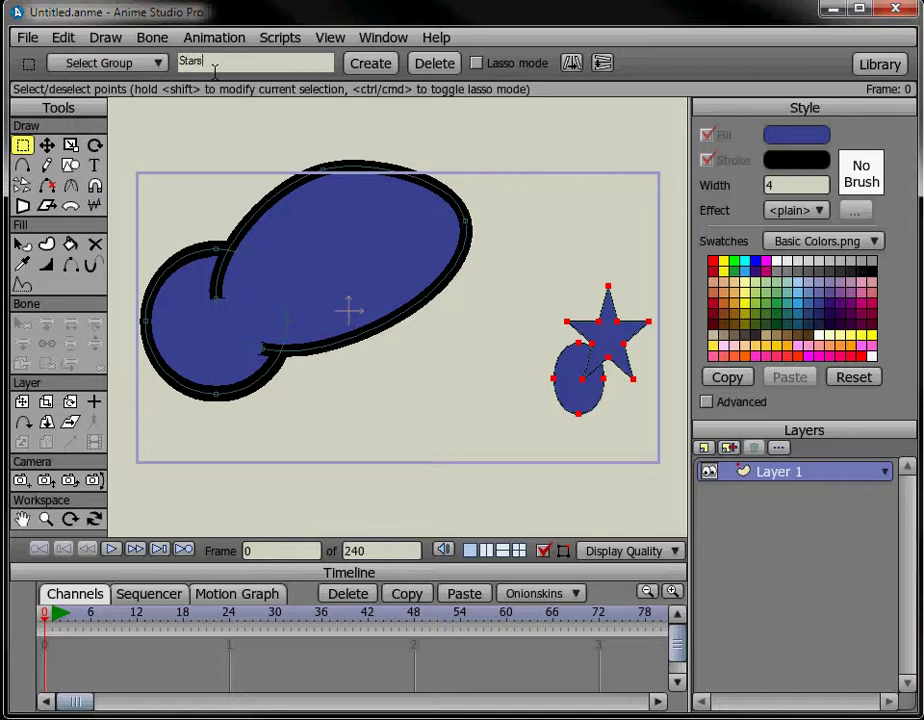
{"action": "type", "text": "Stars"}
{"action": "left_click", "coordinate": [370, 63]}
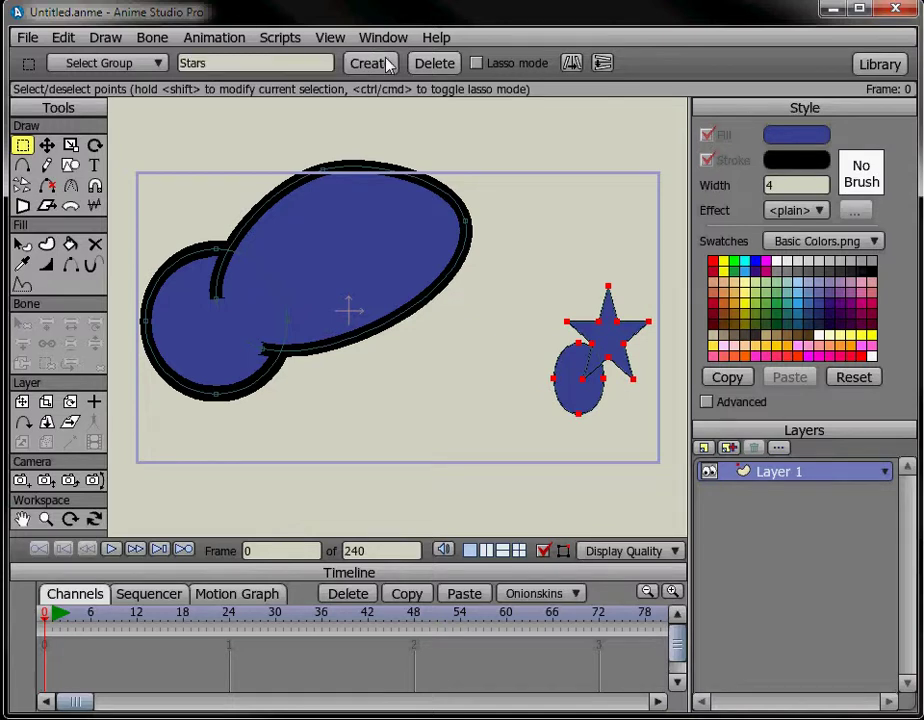
- Check the selections of the Circle, Blob and Stars point groups
{"action": "left_click", "coordinate": [105, 63]}
{"action": "left_click", "coordinate": [145, 95]}
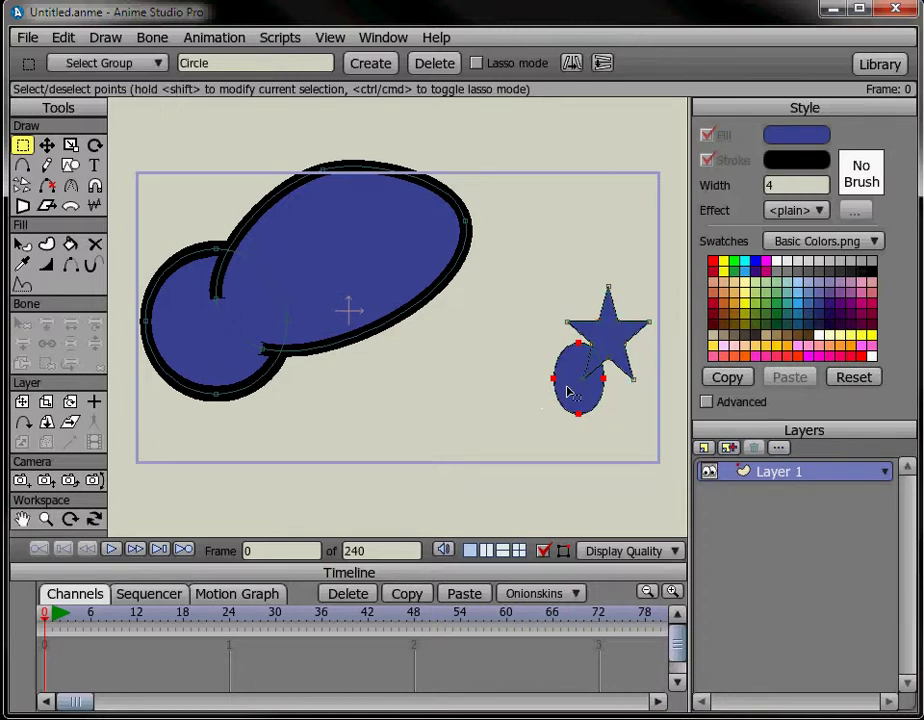
{"action": "left_click", "coordinate": [136, 66]}
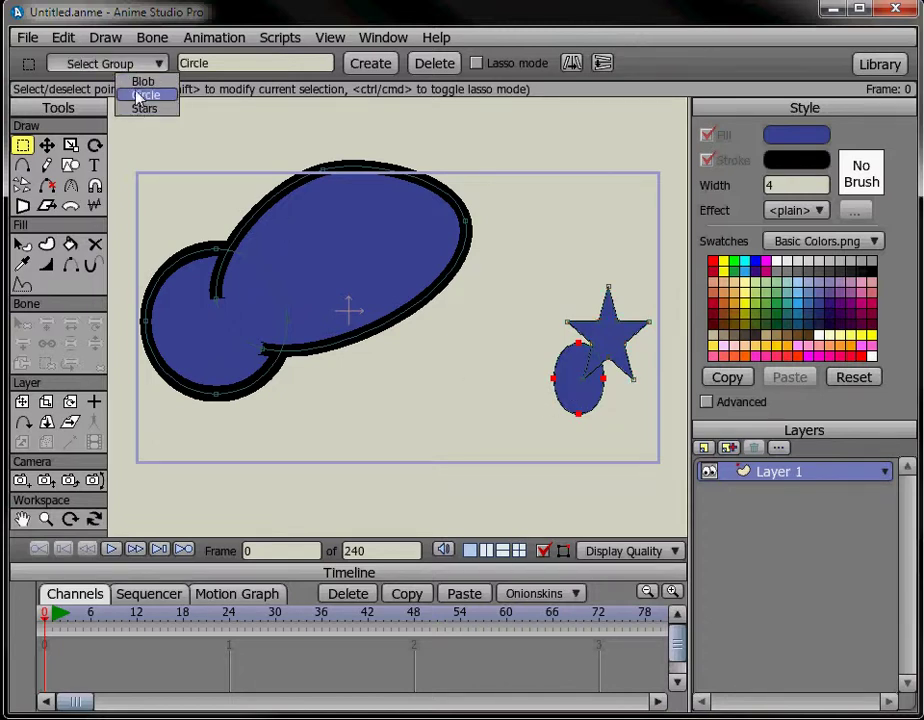
{"action": "left_click", "coordinate": [138, 83]}
{"action": "left_click", "coordinate": [100, 63]}
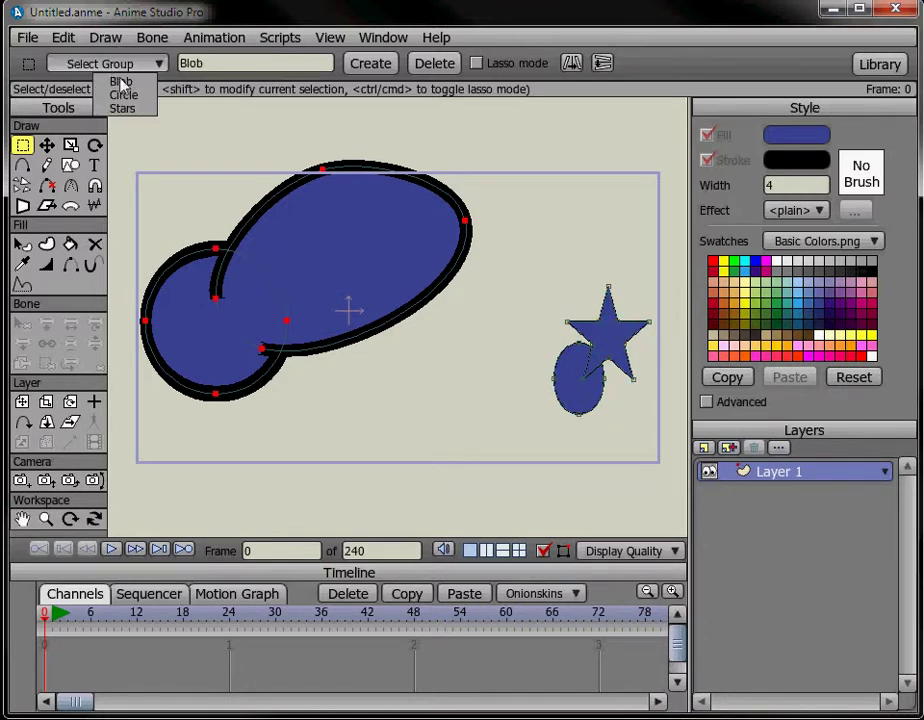
{"action": "left_click", "coordinate": [122, 109]}
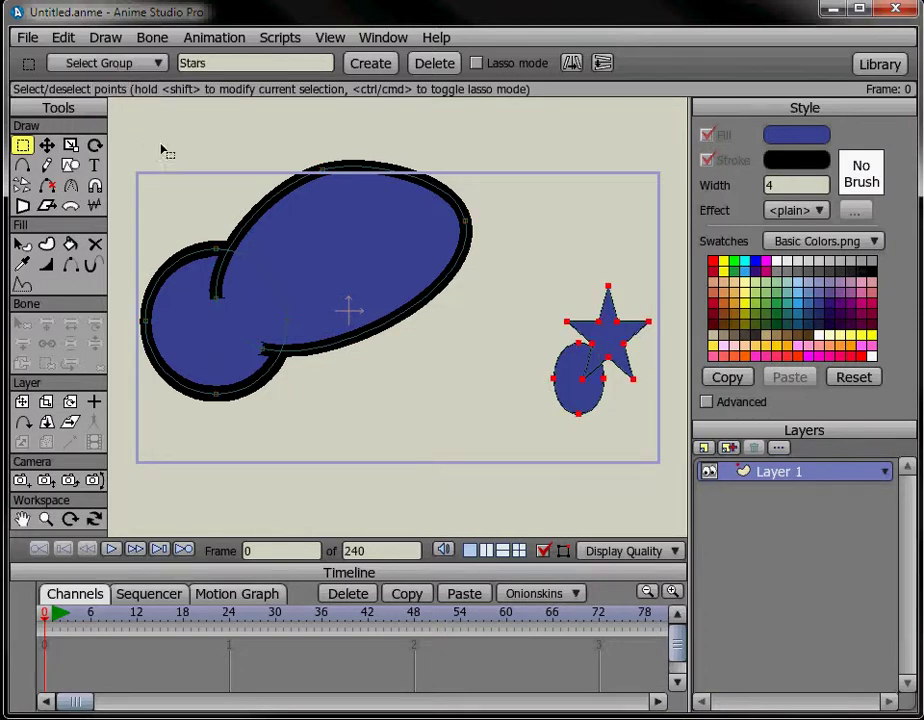